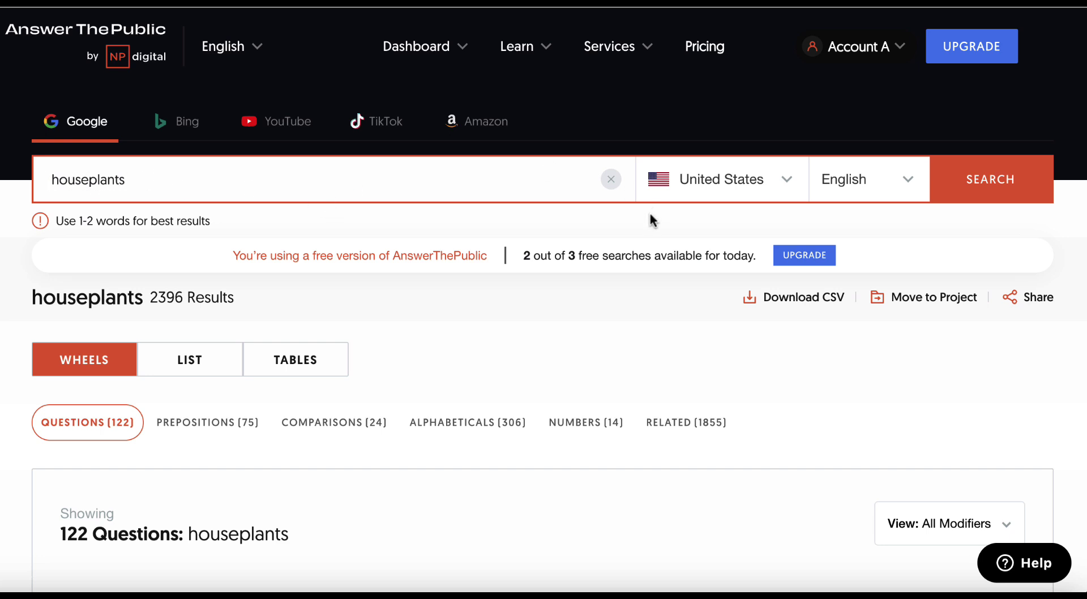
Step: Look through the houseplants question results and the Google results for "how to grow houseplants" to find top-ranking articles
scroll(626, 553, down, 5)
scroll(626, 546, down, 6)
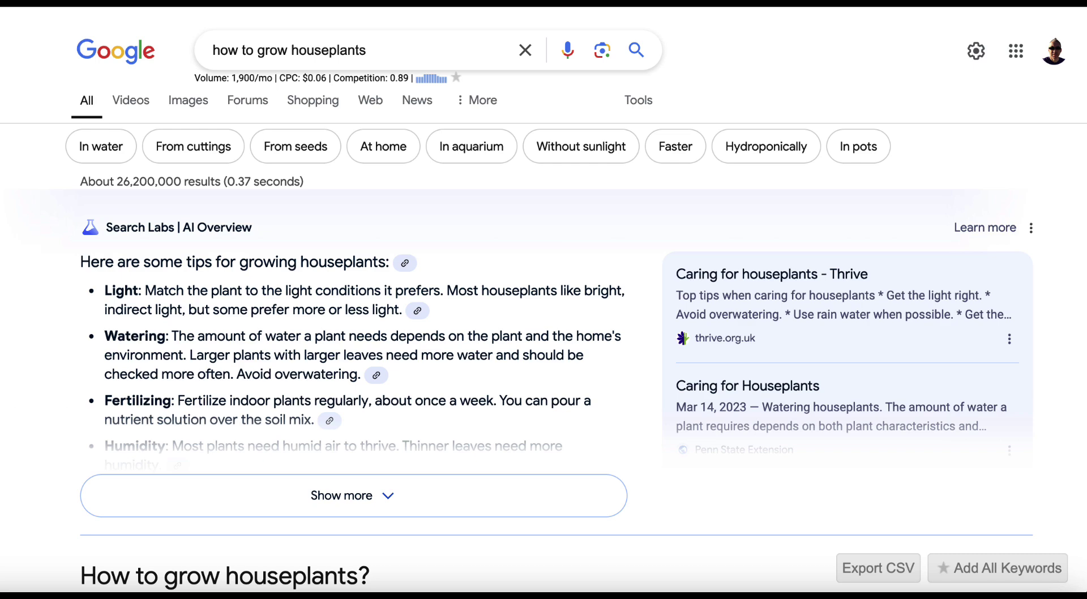
scroll(68, 437, down, 12)
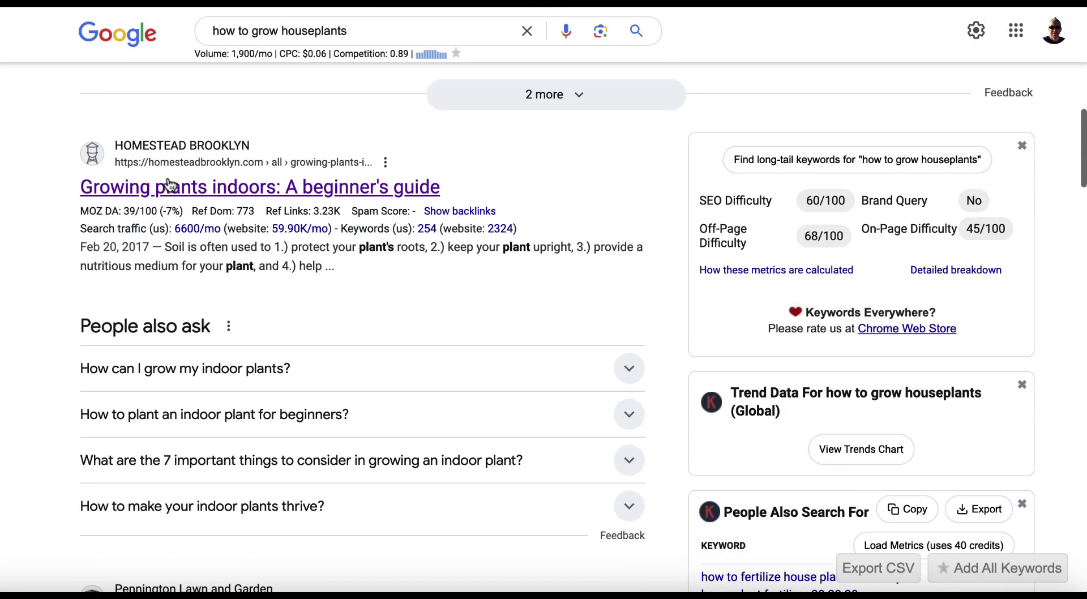
scroll(52, 298, down, 4)
scroll(52, 297, down, 3)
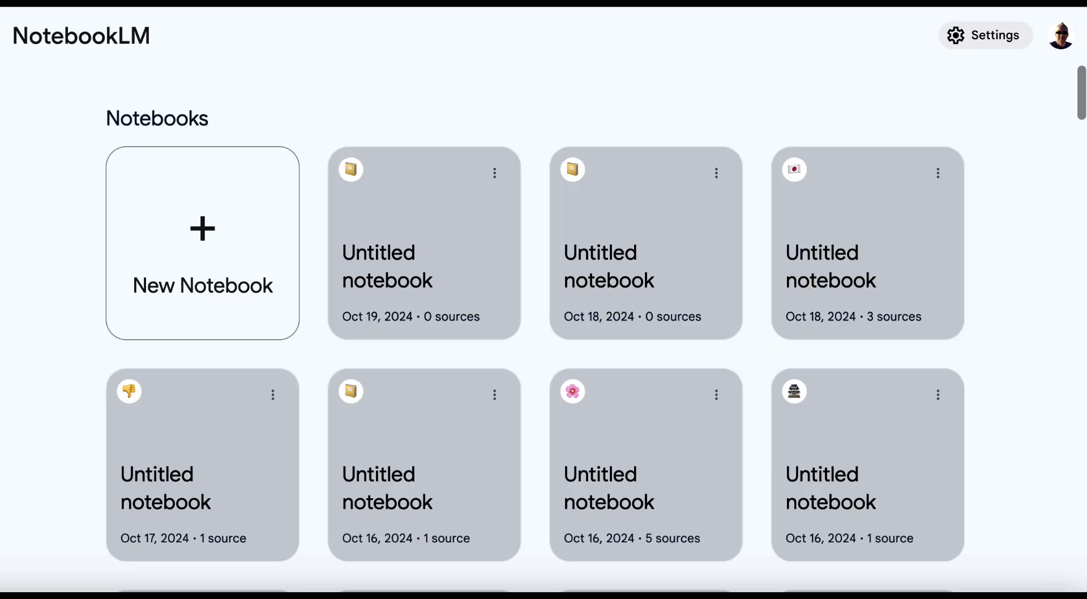
click(212, 234)
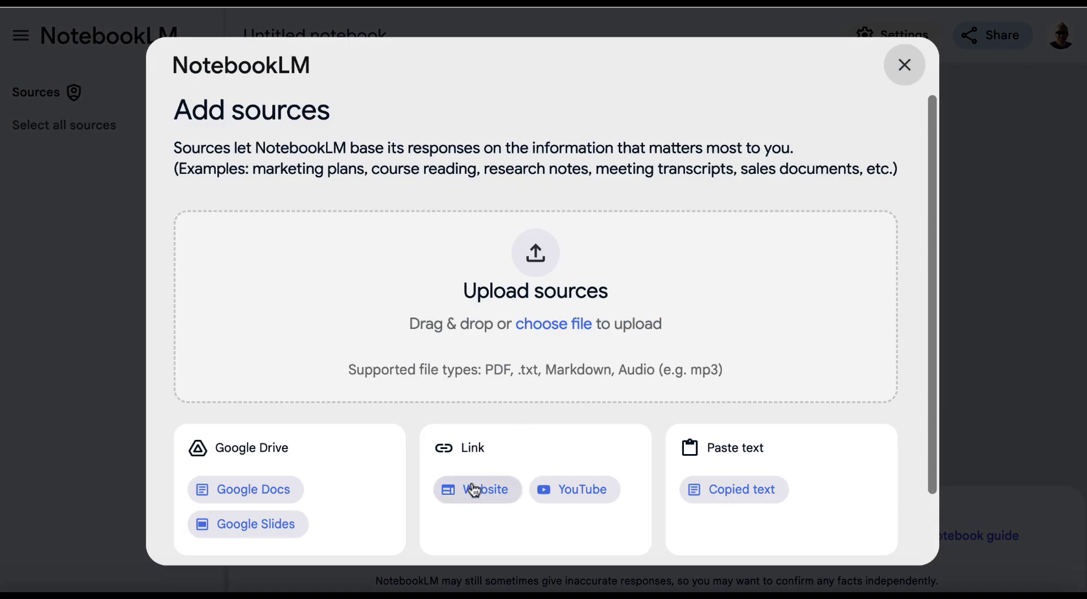
click(468, 489)
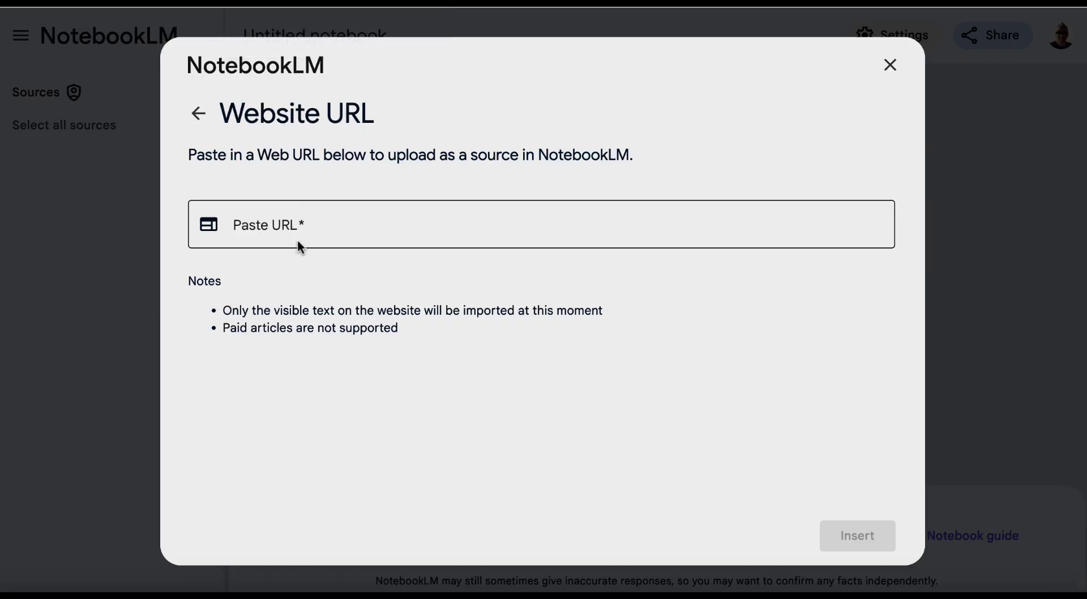
click(291, 224)
text(https://homesteadbrooklyn.com/all/2017/1/21/growing-plants-indoors-a-beginners-guide)
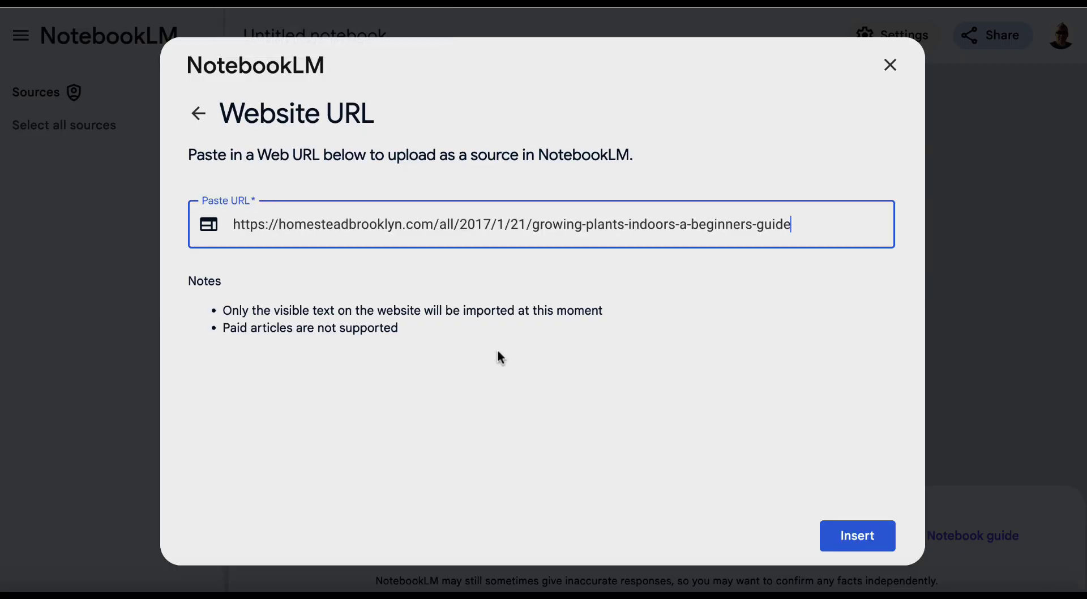
click(856, 536)
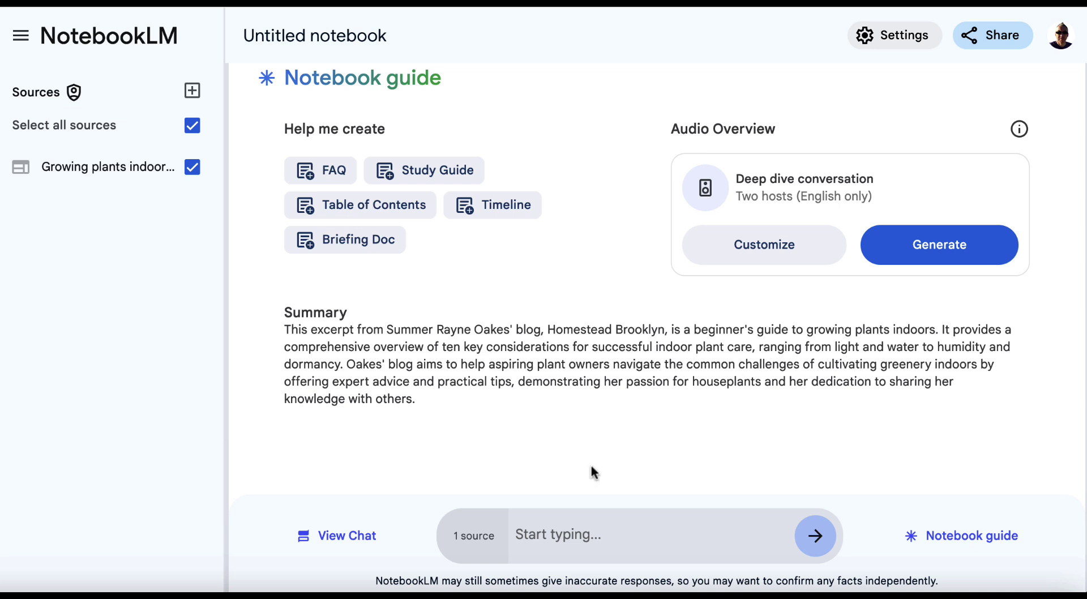
Step: Ask the notebook "What are the key points of this article?" and read through the answer
click(515, 534)
text(What are the key points of this article?)
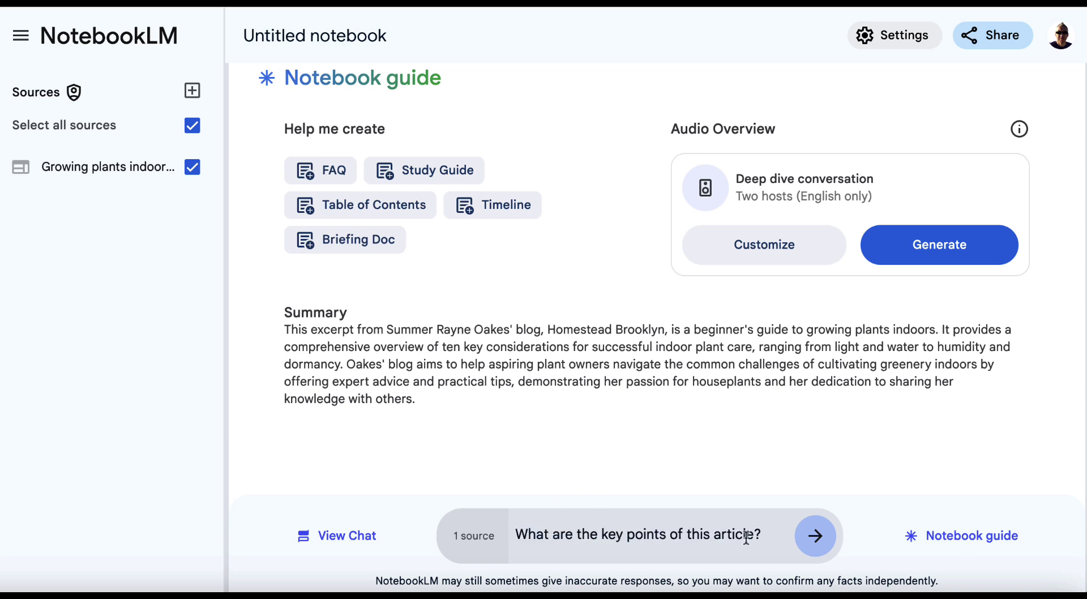
click(815, 535)
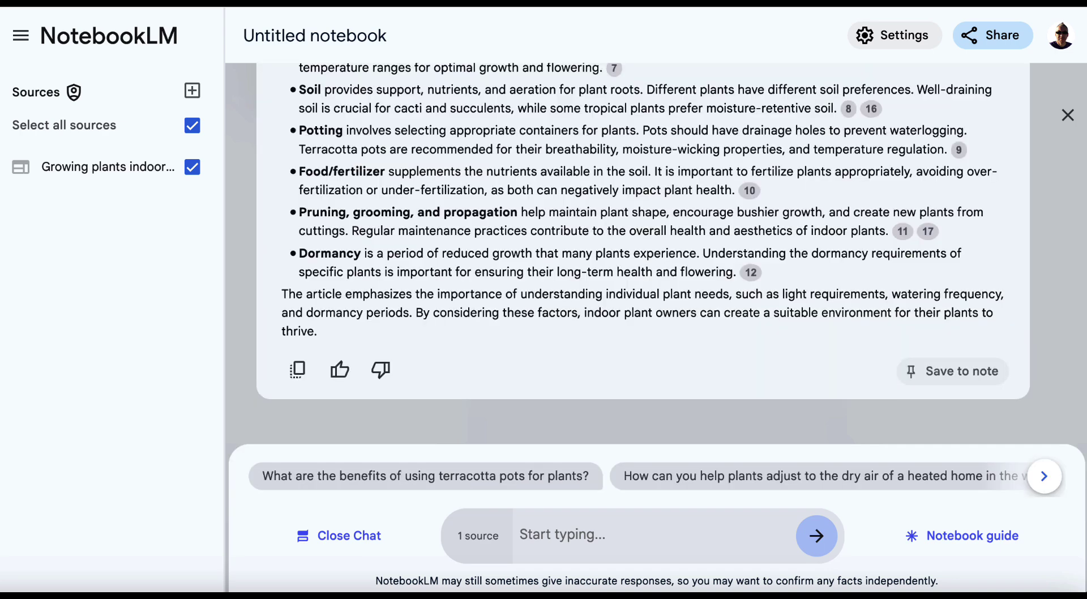
scroll(773, 217, up, 5)
scroll(773, 218, up, 3)
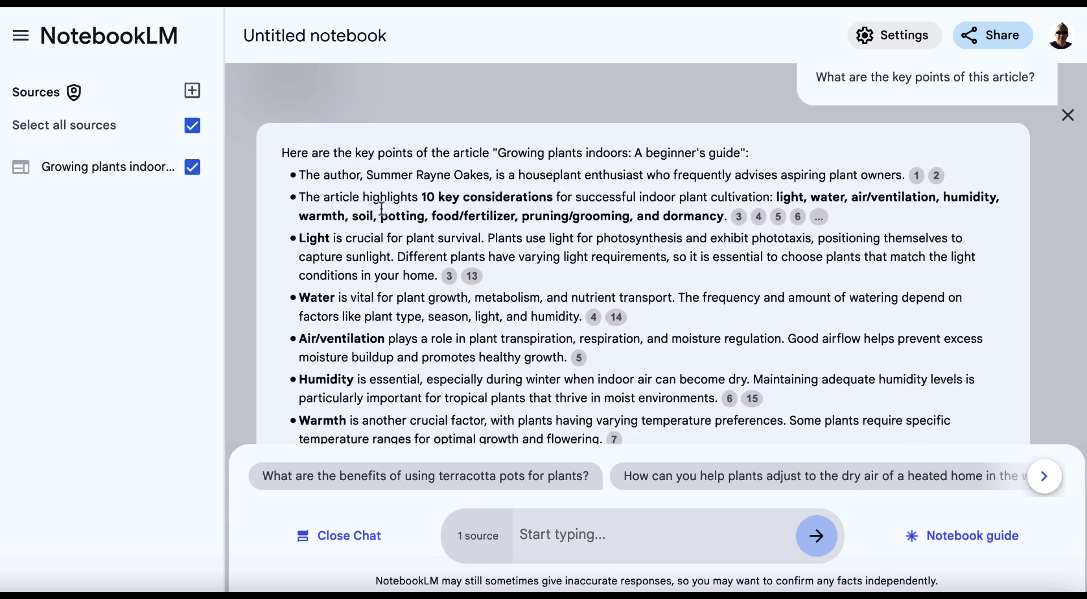
scroll(353, 213, down, 1)
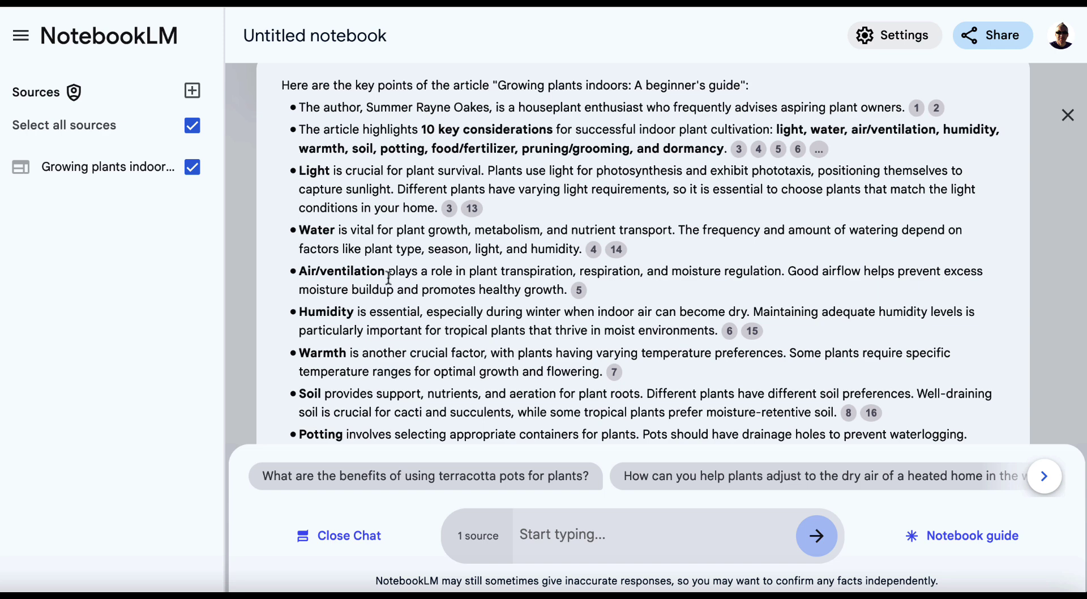
scroll(336, 347, down, 3)
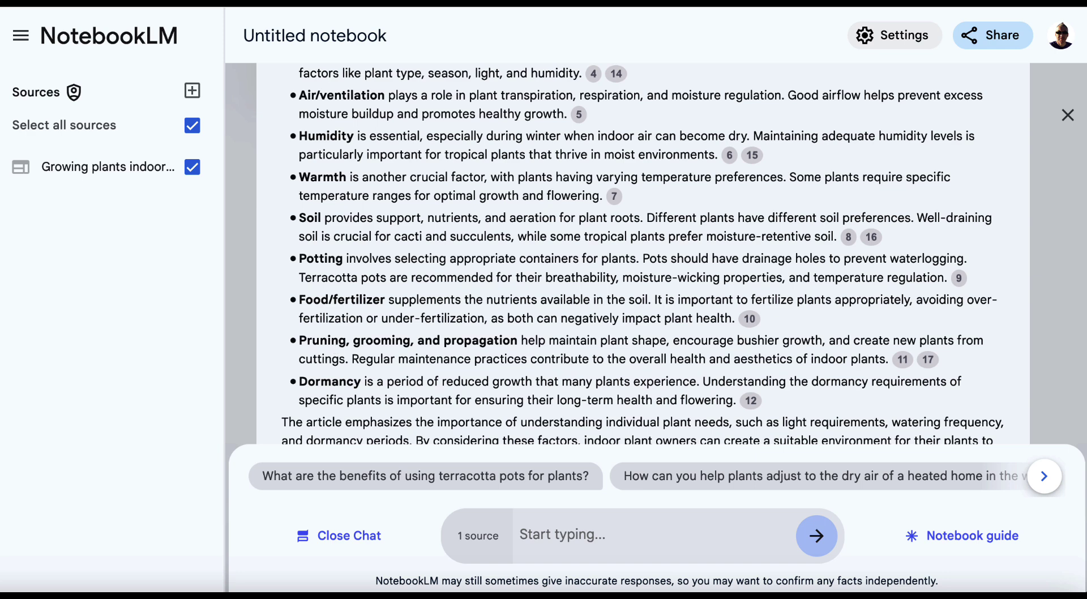
click(192, 90)
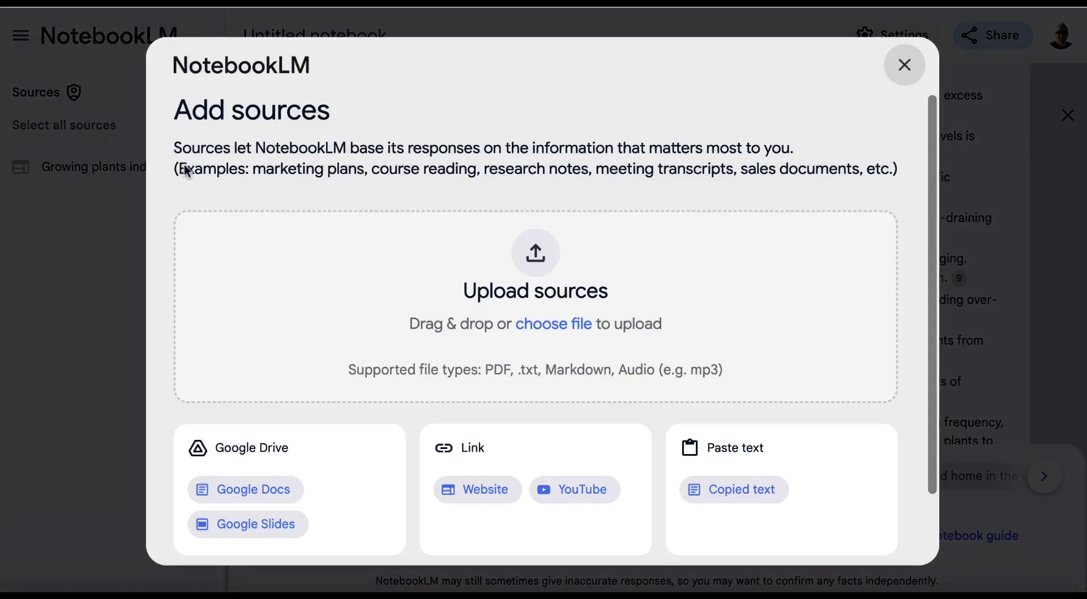
click(470, 497)
click(405, 229)
text(https://www.pennington.com/all-products/fertilizer/resources/8-steps-to-growing-a-healthy-indoor-garden-anytime)
click(864, 533)
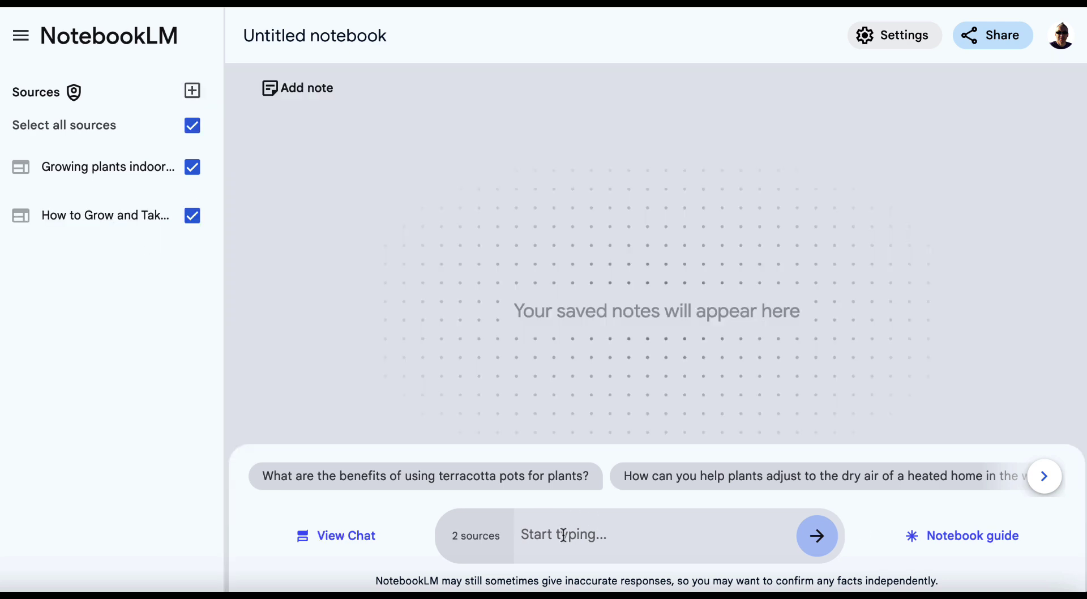
Step: With the first source deselected, ask "What are the key points of the second article?" and read through the answer
click(560, 533)
text(What are the key points of the second article?)
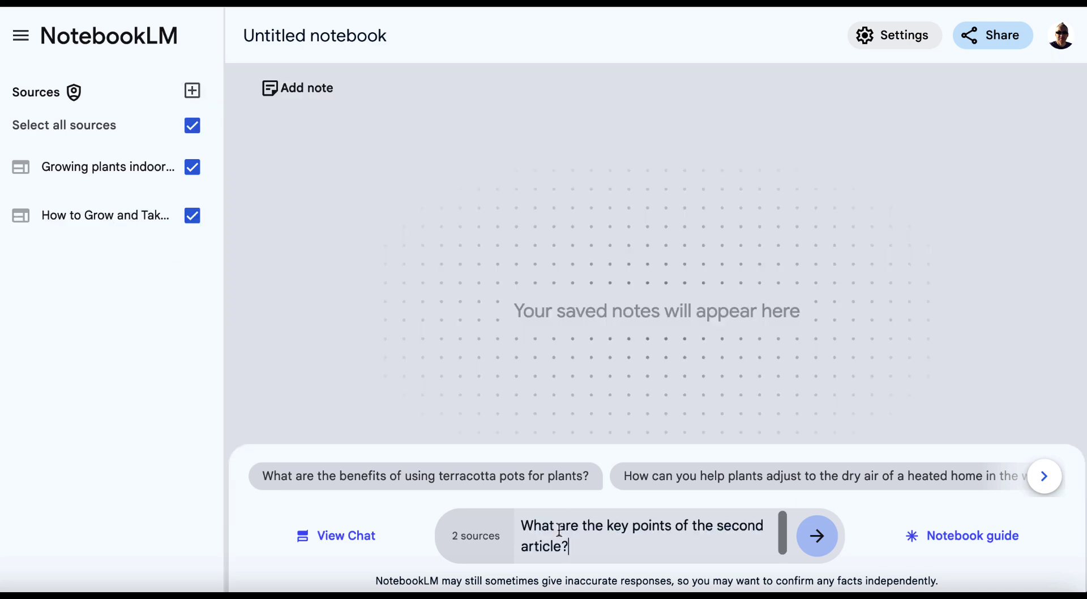
click(190, 171)
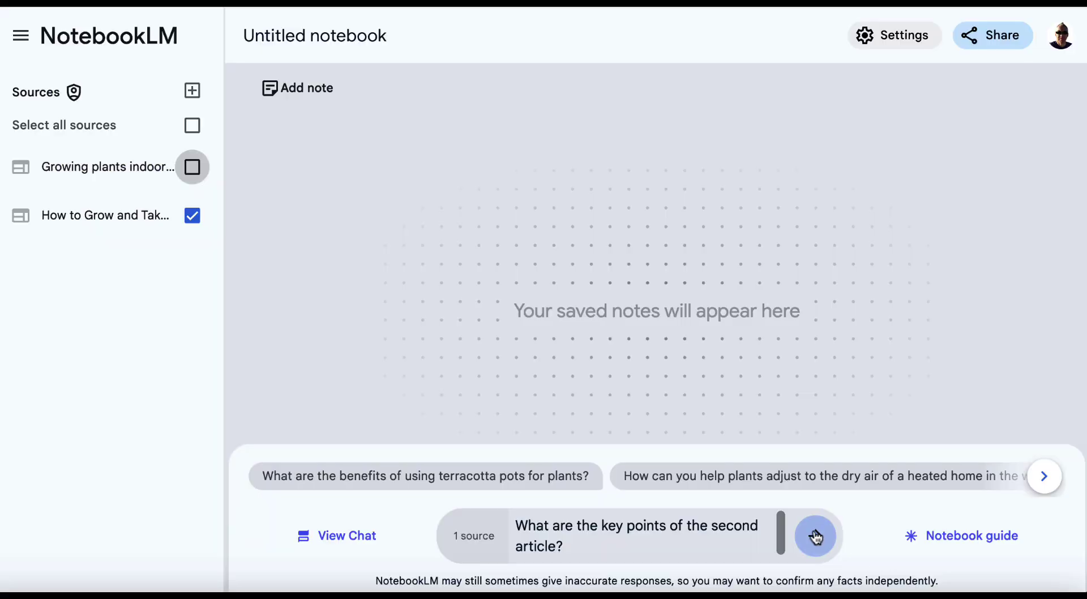
click(816, 535)
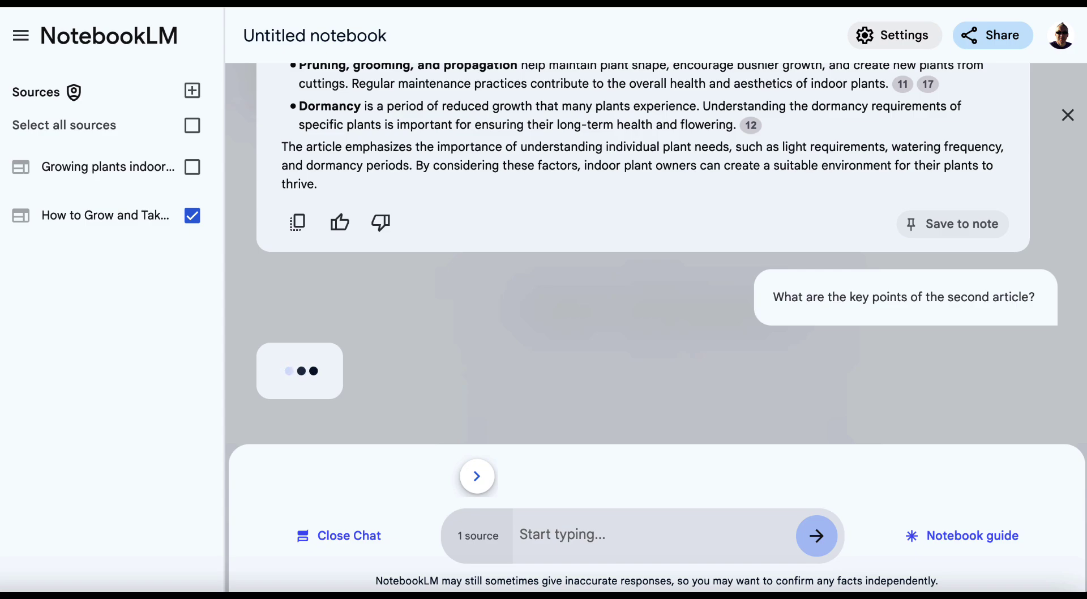
scroll(984, 311, up, 8)
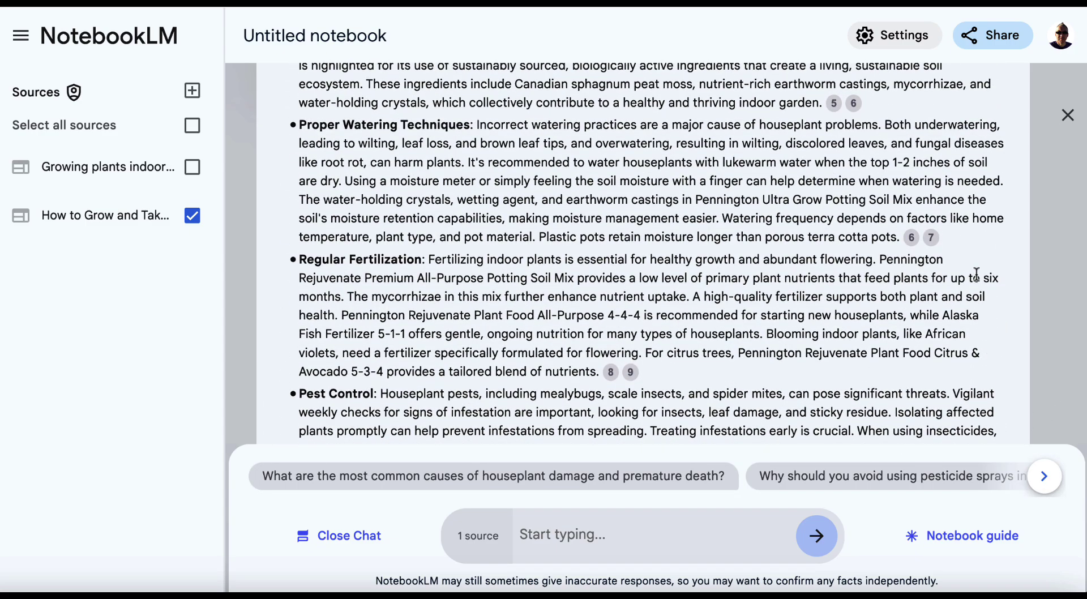
scroll(976, 274, up, 7)
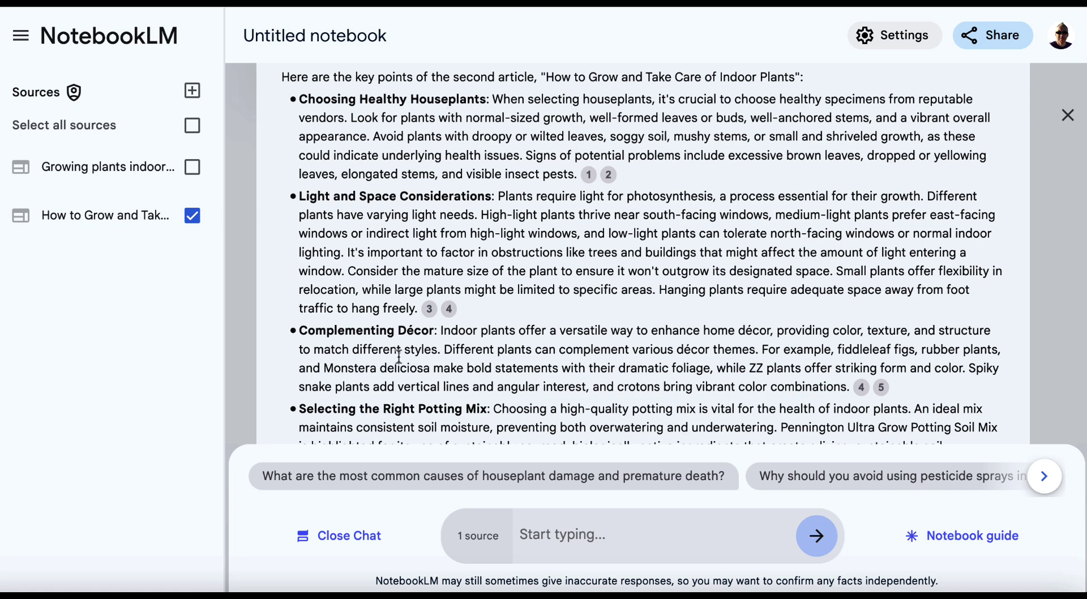
scroll(399, 355, down, 2)
scroll(457, 311, down, 2)
scroll(457, 311, down, 4)
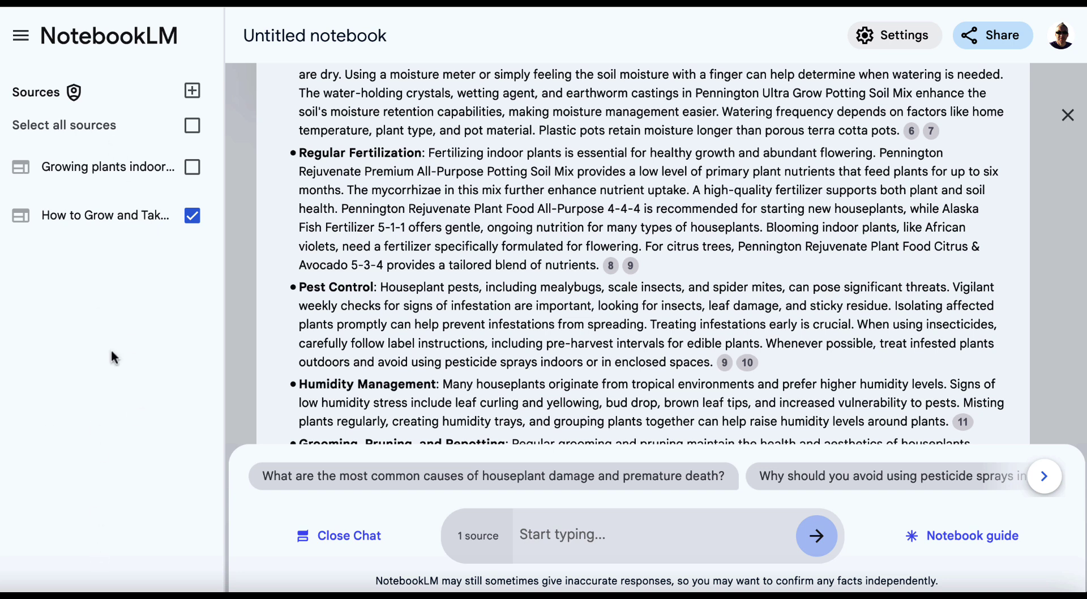
Step: Select all sources, ask "What are some related subtopics to "how to grow houseplants?"" and read through the answer
click(192, 127)
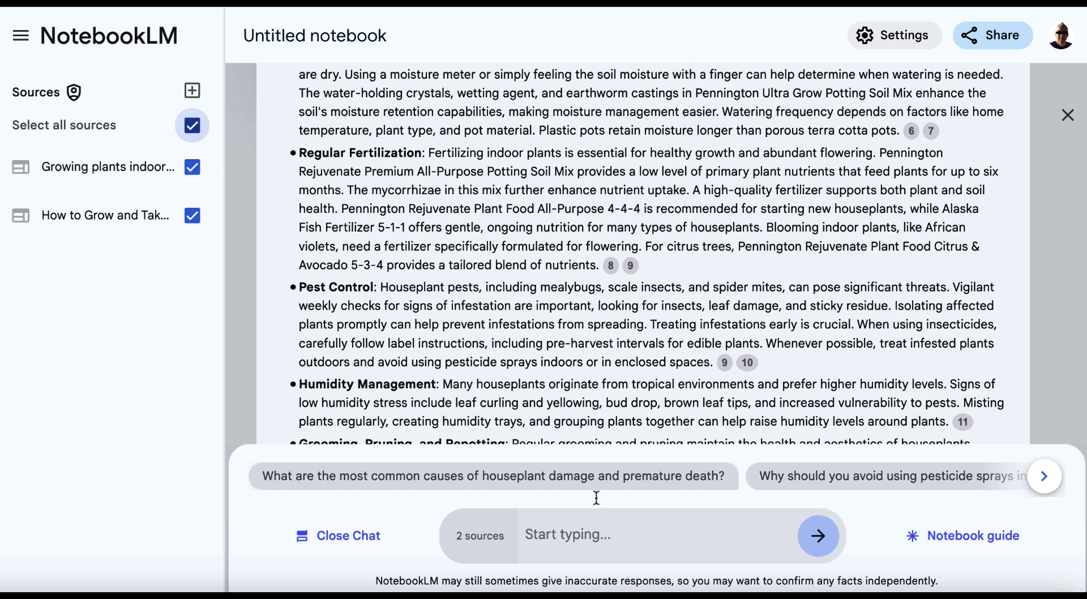
click(569, 533)
text(What are some related subtopics to "how to grow houseplants?")
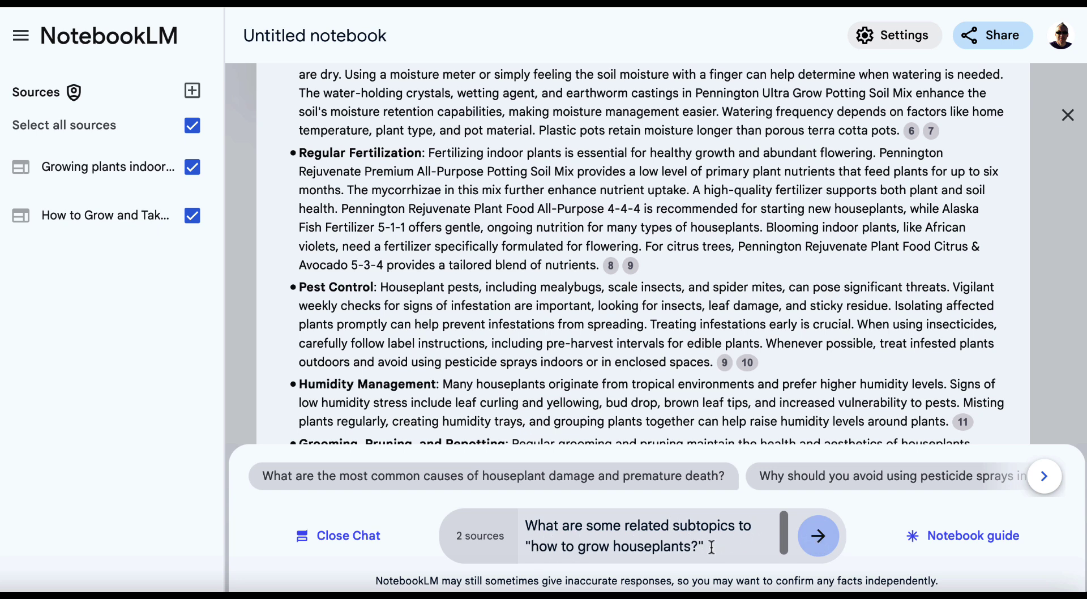
click(822, 544)
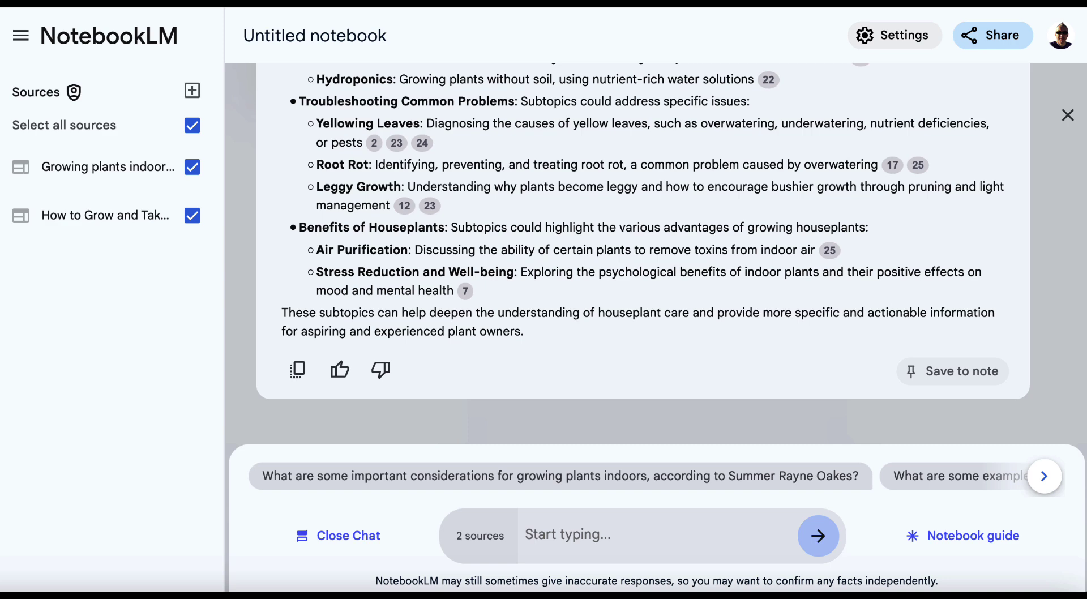
scroll(746, 232, up, 8)
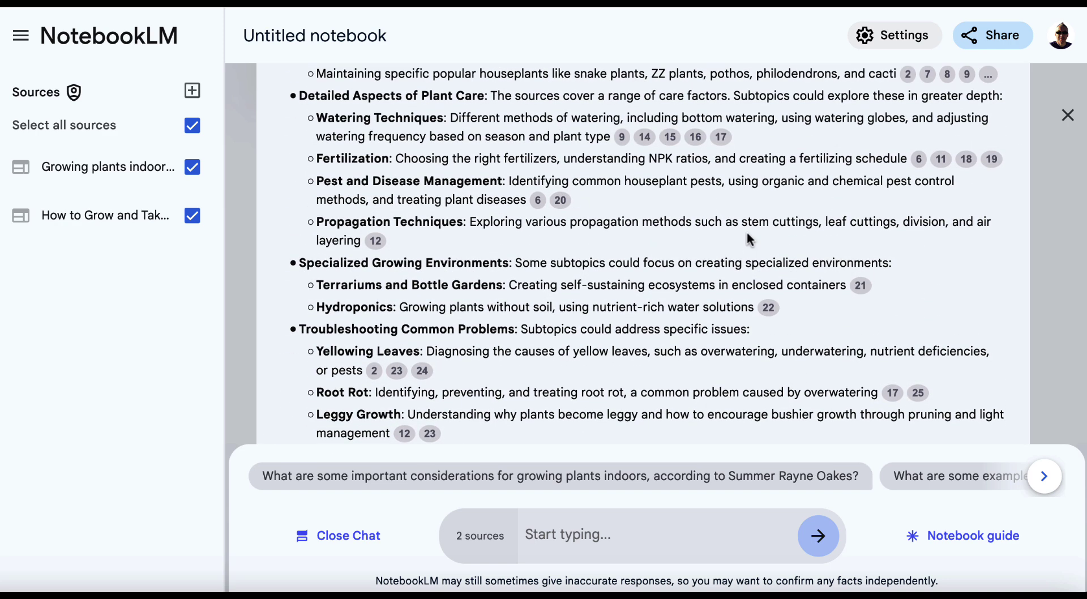
scroll(746, 232, down, 1)
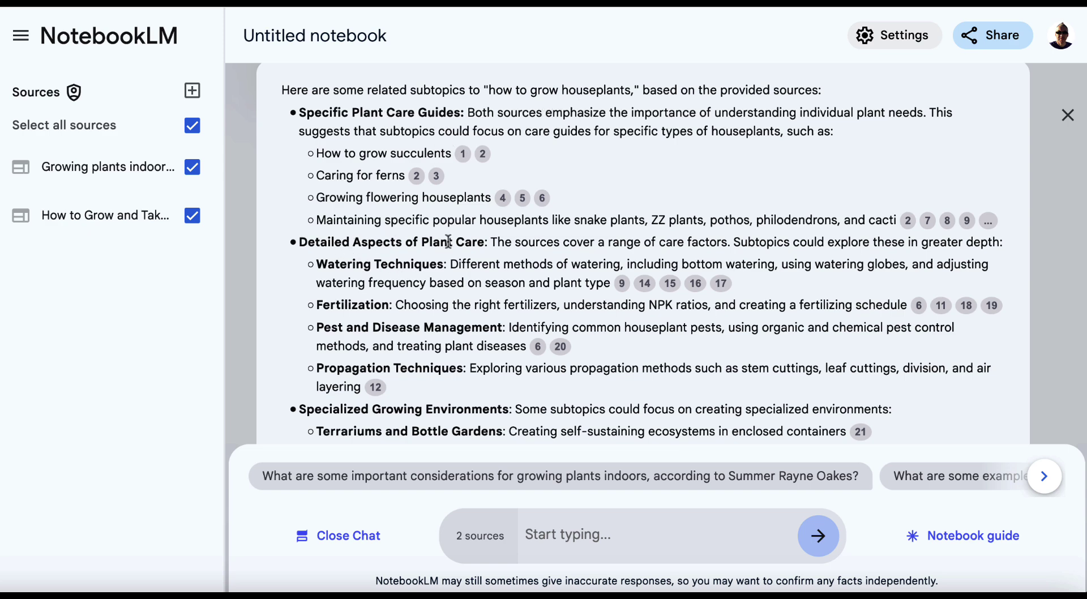
scroll(363, 343, down, 5)
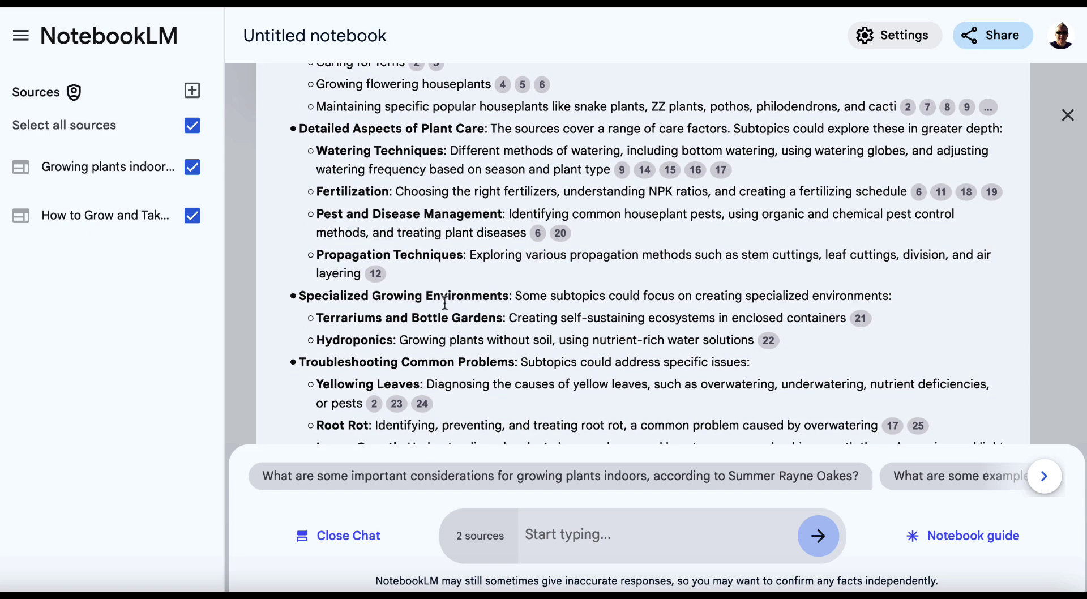
scroll(370, 367, down, 8)
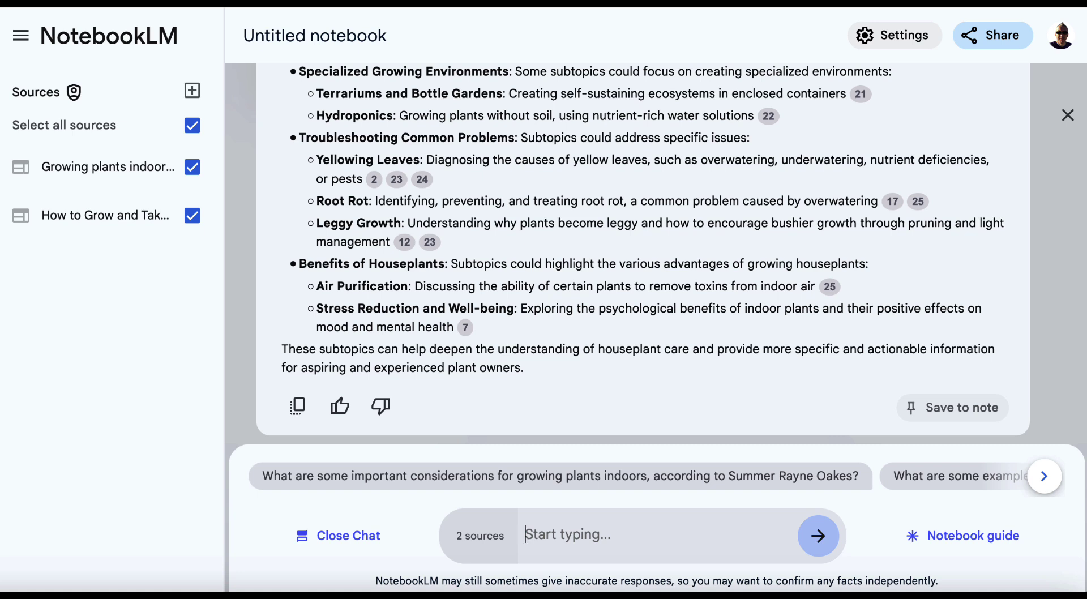
Step: Ask for an SEO-friendly title for the best, most in-depth article on the keyword "How to grow houseplants" and review the suggestions
text(I want to create the best, most in-depth article on the keyword: "How to grow houseplants". Suggest an SEO-friendly title for this article.)
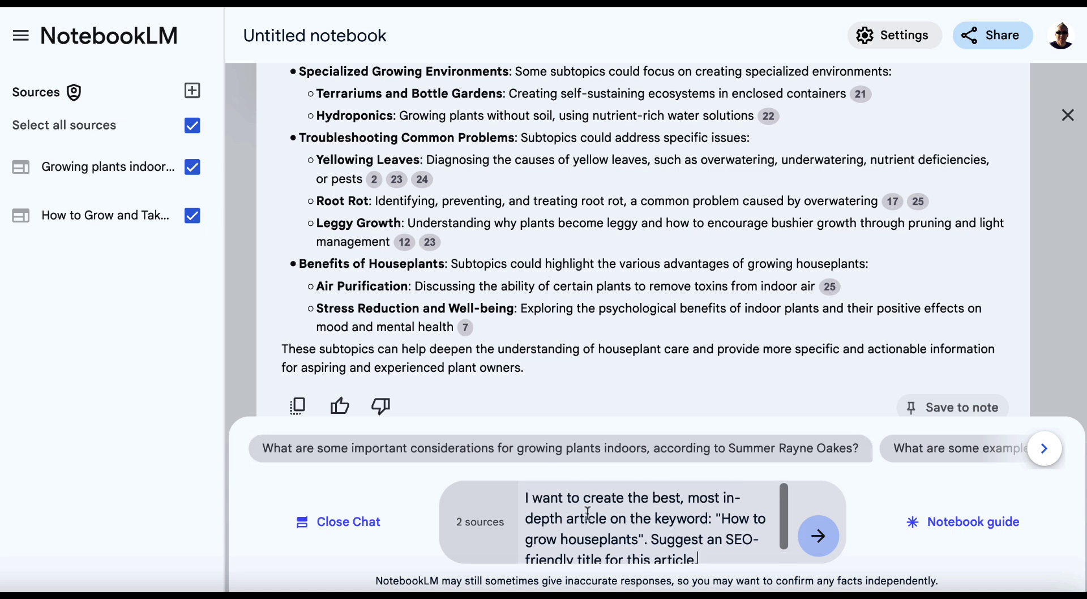
scroll(630, 516, down, 1)
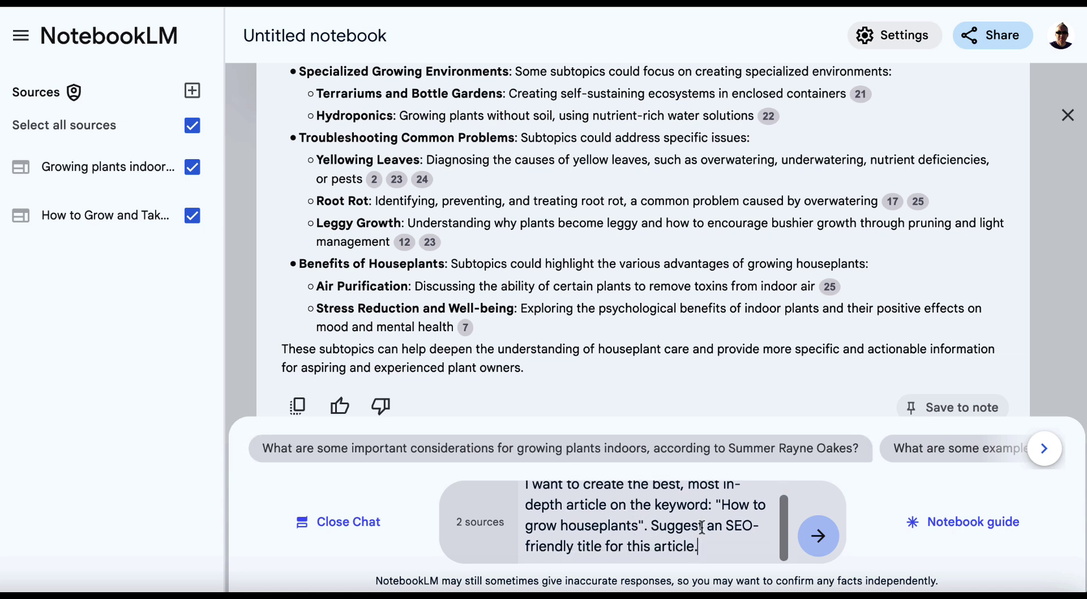
click(827, 541)
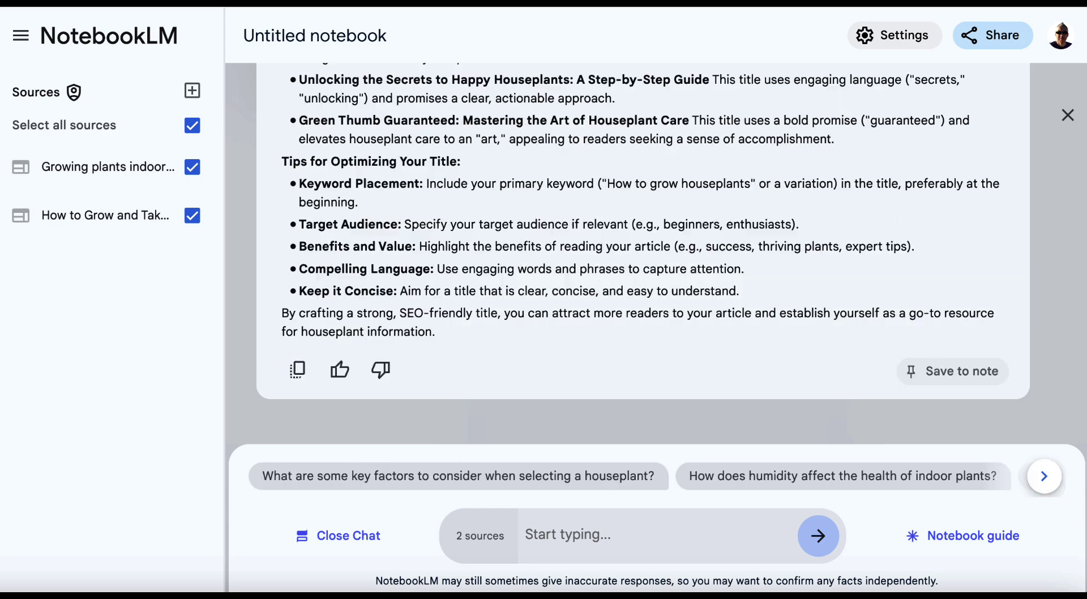
scroll(666, 141, up, 6)
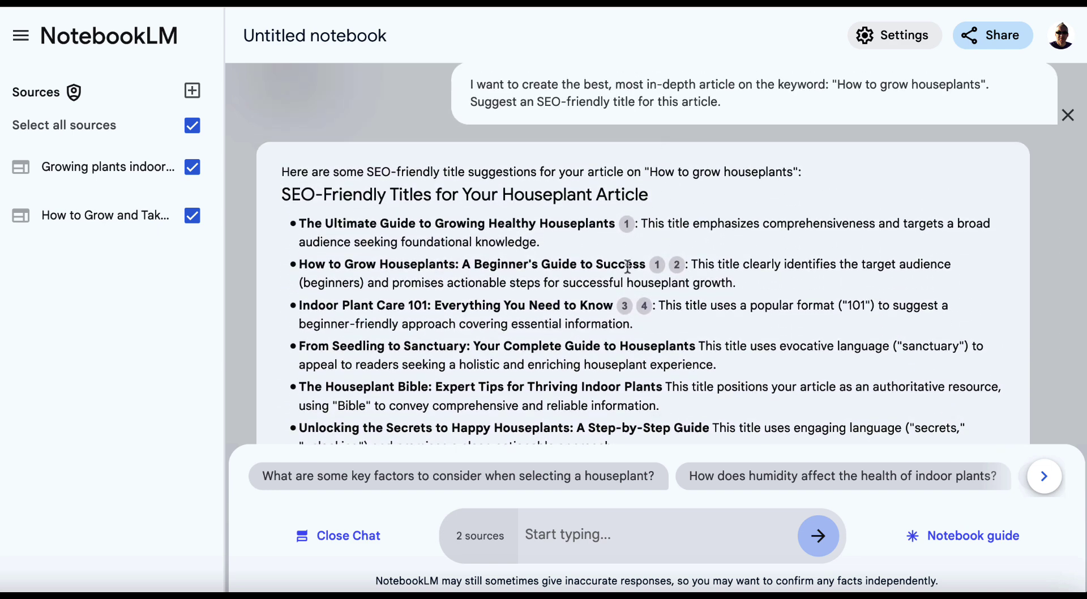
scroll(663, 170, down, 1)
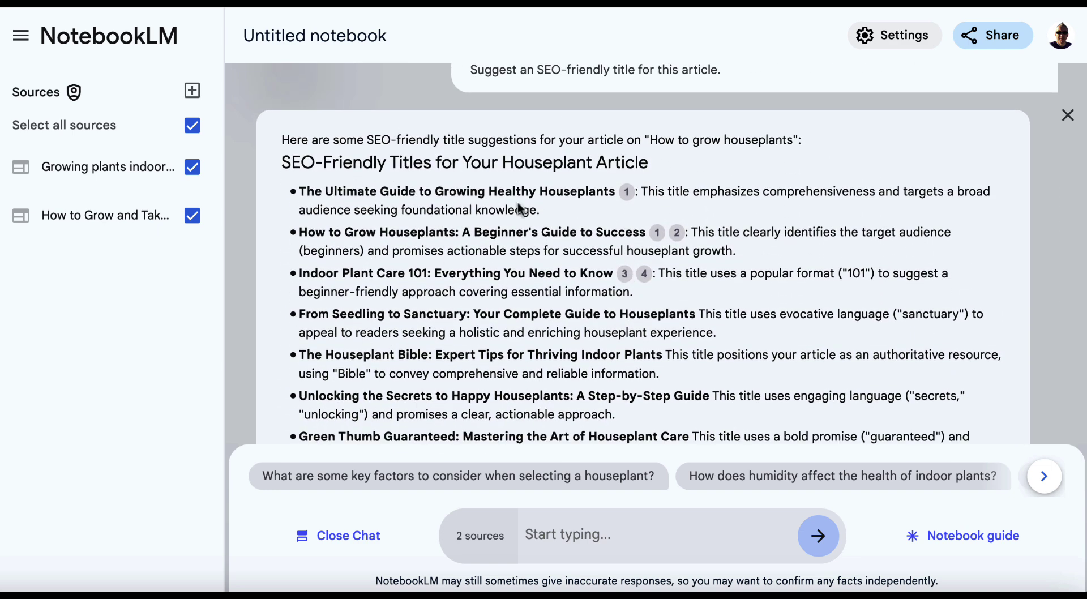
scroll(589, 213, down, 2)
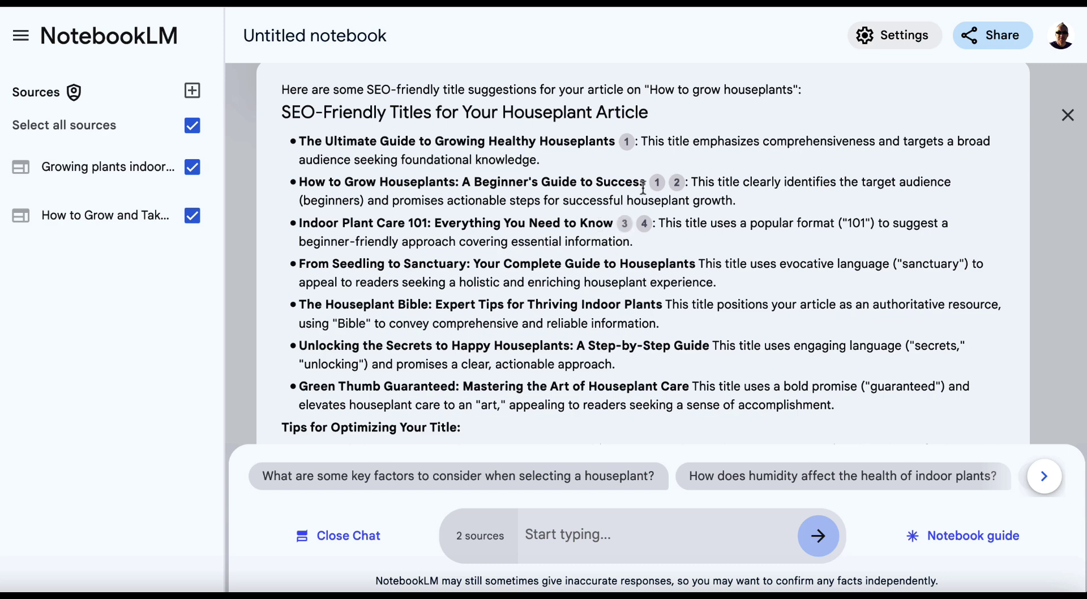
Step: Copy the suggested title "How to Grow Houseplants: A Beginner's Guide to Success" into the Google Docs document, format it as Heading 1 and start a new line
drag(646, 182, 299, 181)
key(ctrl+c)
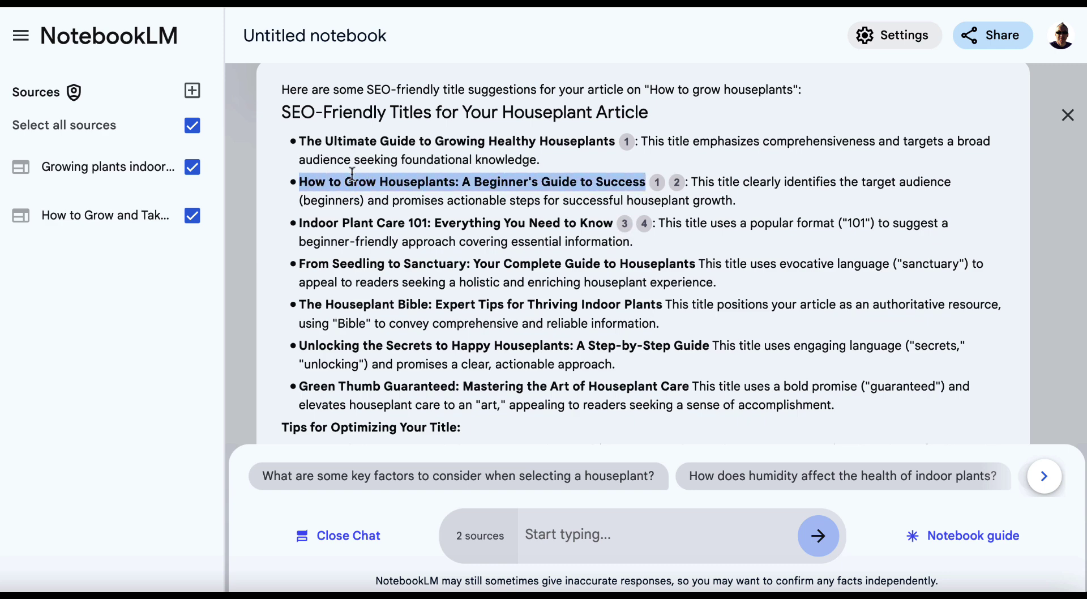
key(ctrl+Tab)
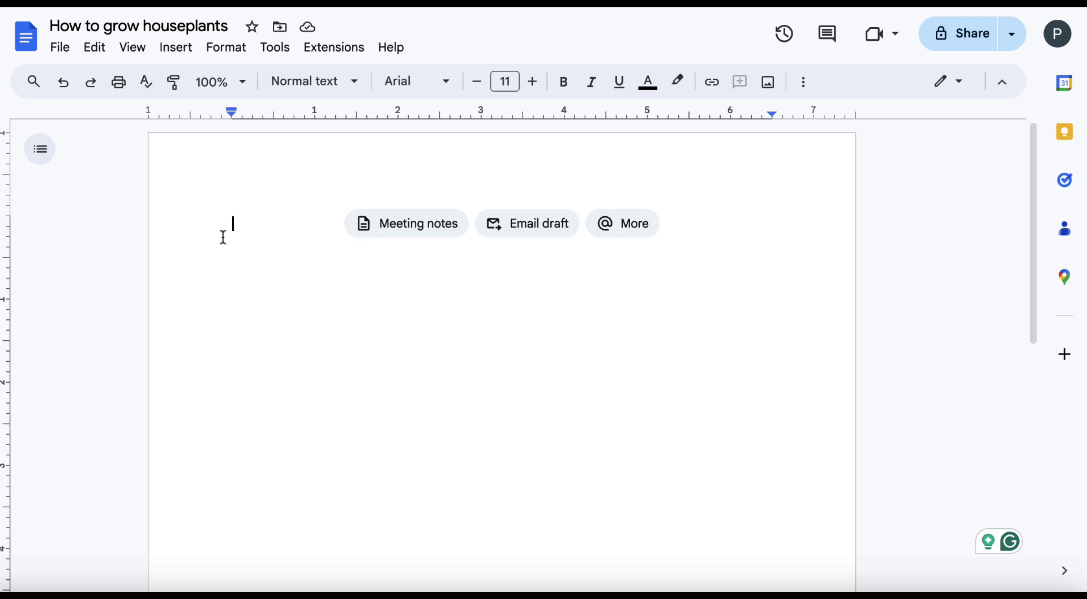
key(ctrl+v)
drag(570, 224, 207, 223)
click(356, 84)
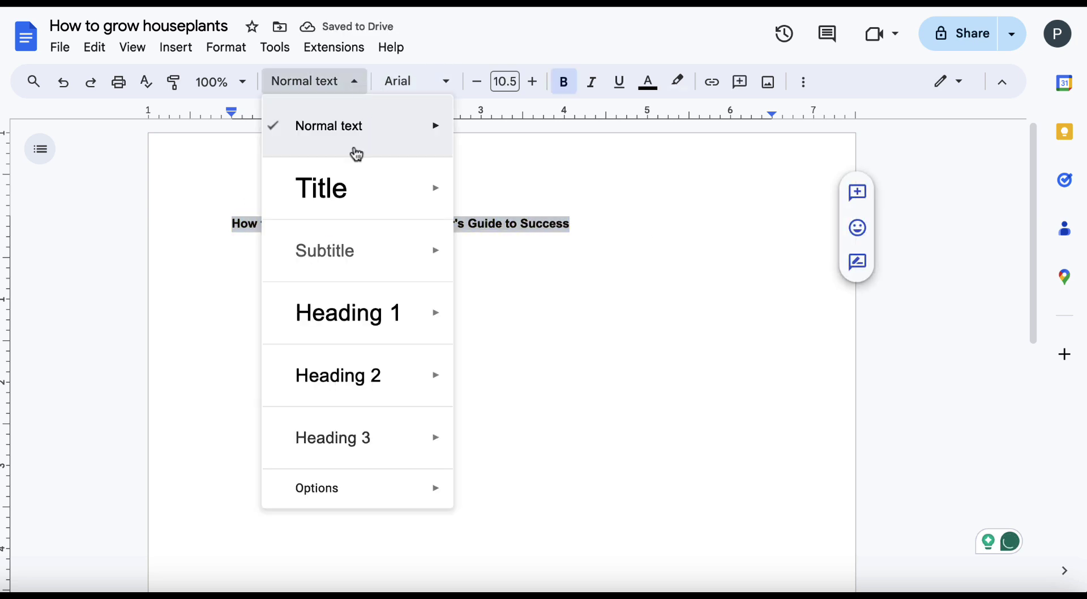
click(365, 314)
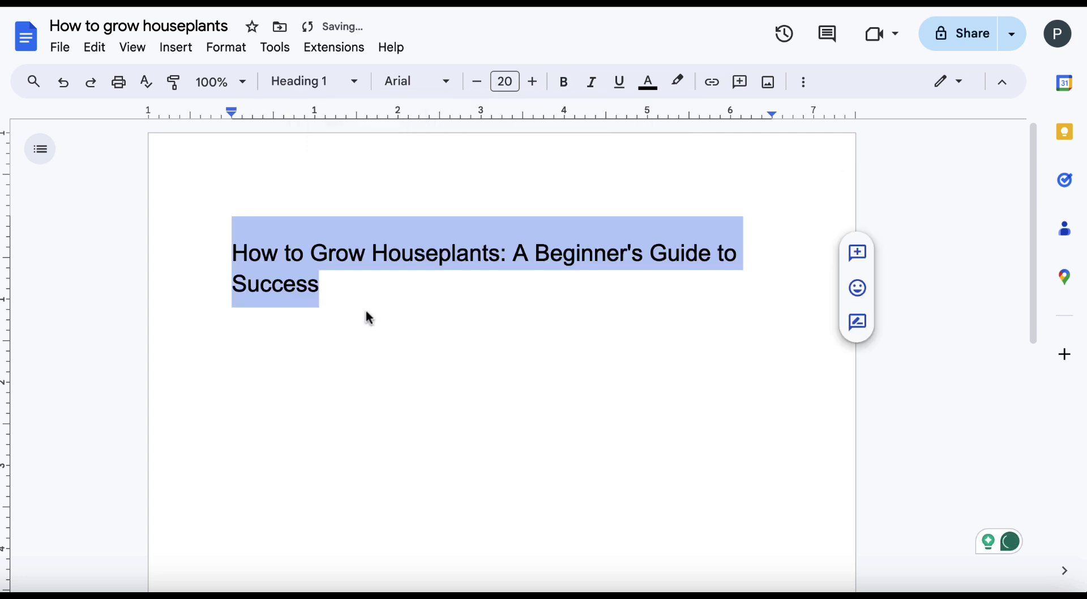
click(555, 286)
key(Return)
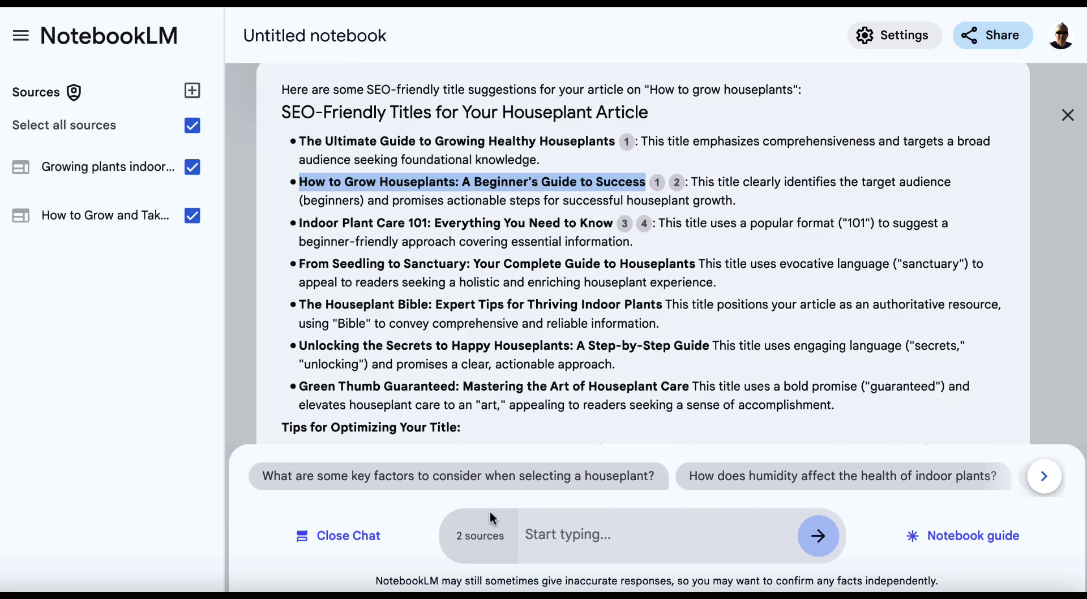
Step: Switch to NotebookLM, ask "Give me a meta description" and read through the answer
click(561, 530)
text(Give me a meta description)
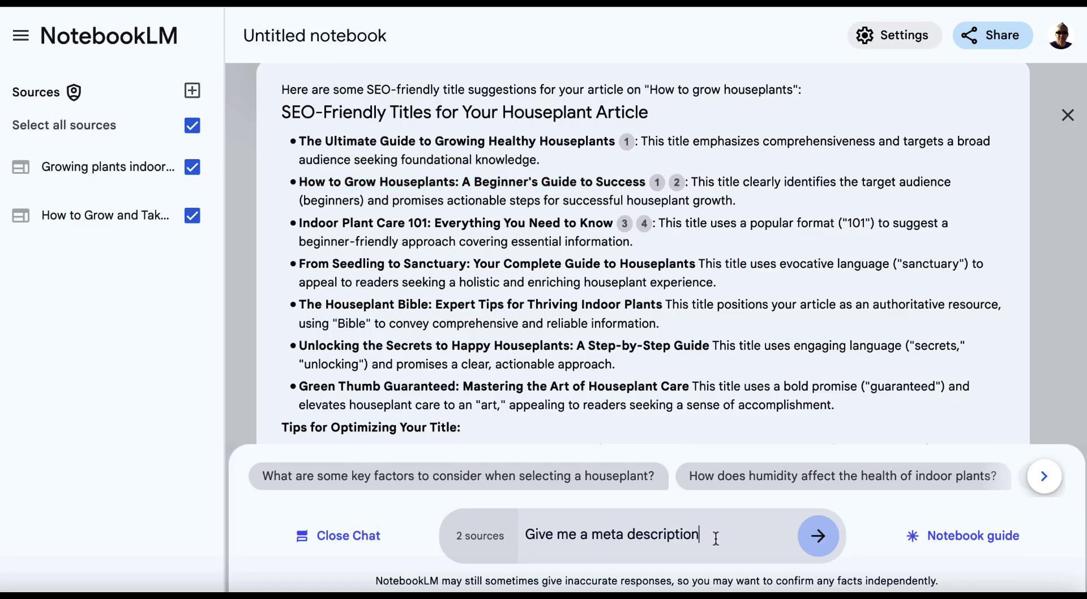
click(820, 537)
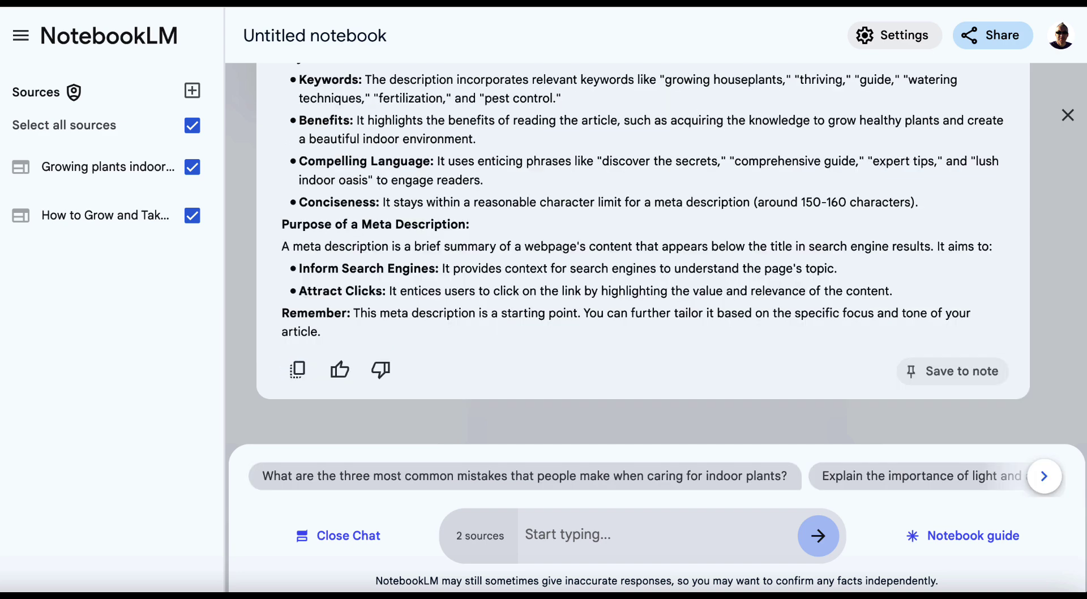
scroll(1044, 346, up, 4)
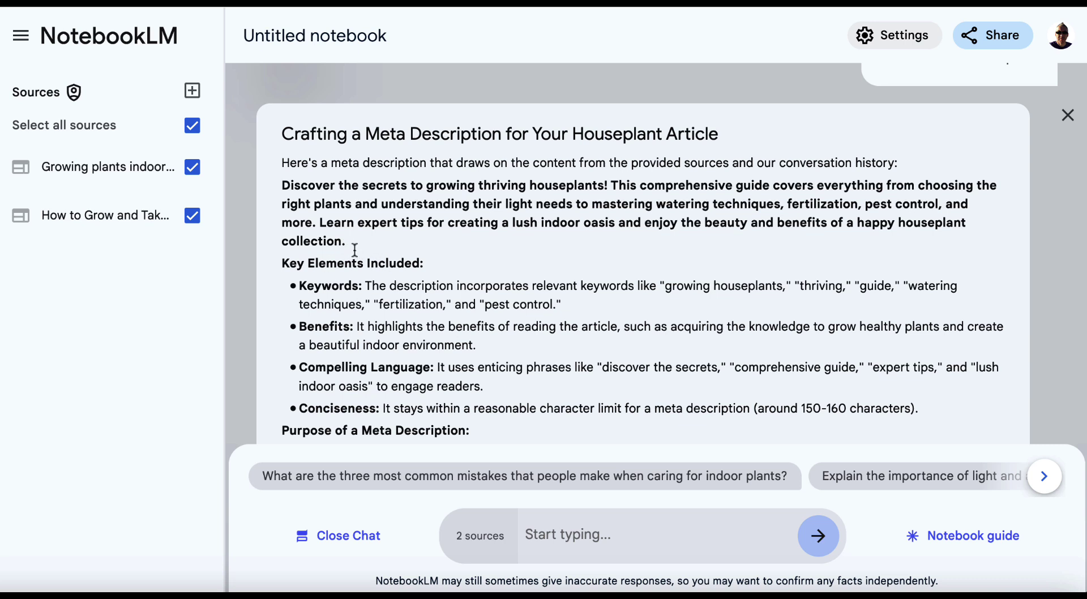
scroll(412, 303, down, 2)
scroll(313, 317, down, 2)
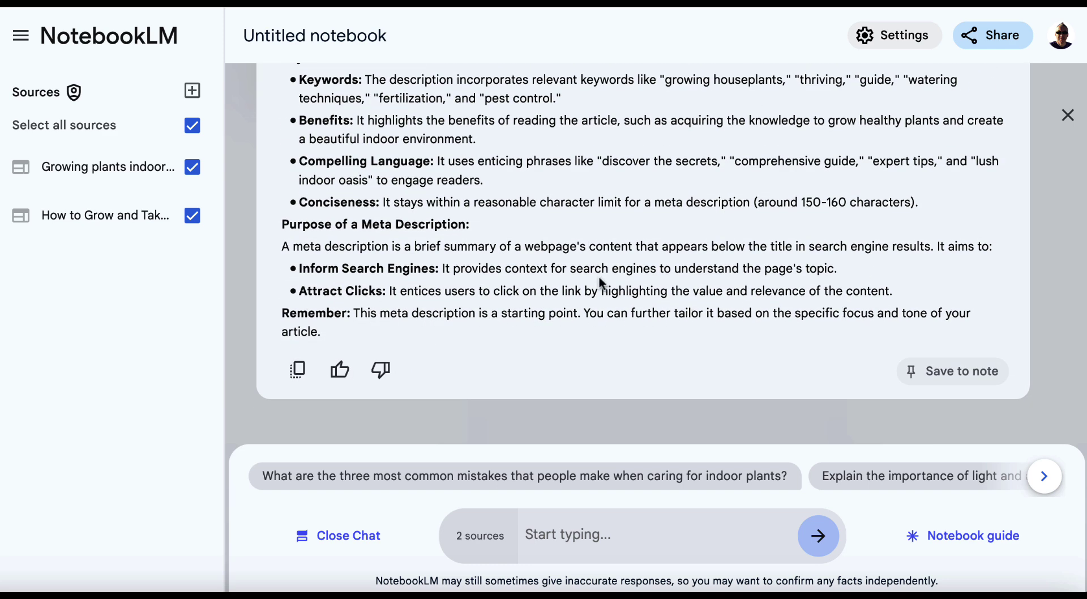
scroll(599, 277, up, 4)
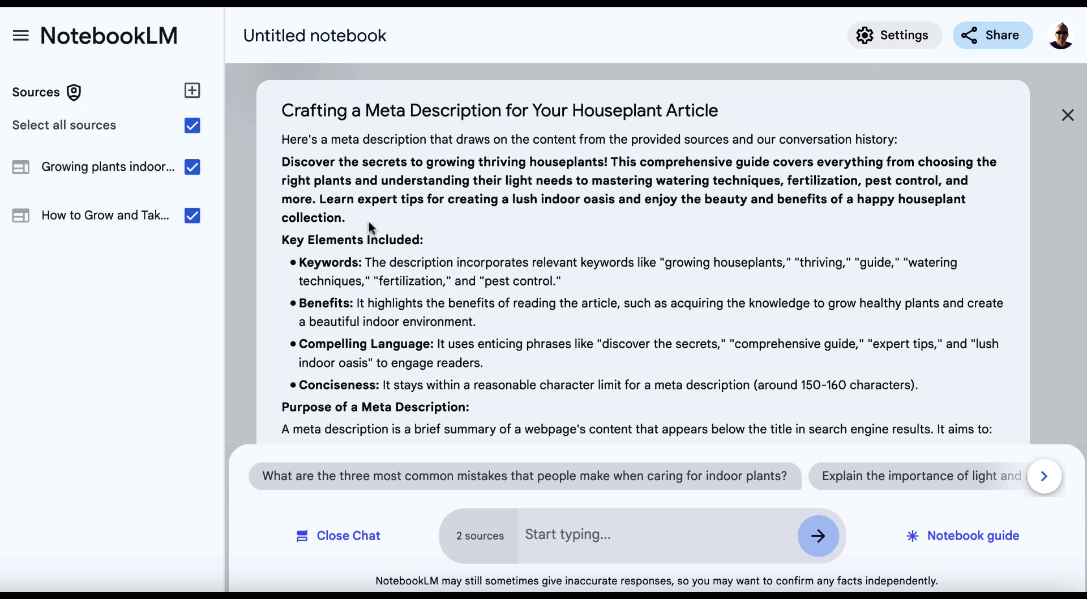
Step: Quote the bold meta description from the answer in a new prompt and ask "Make this 125 characters"
drag(344, 218, 277, 171)
key(ctrl+c)
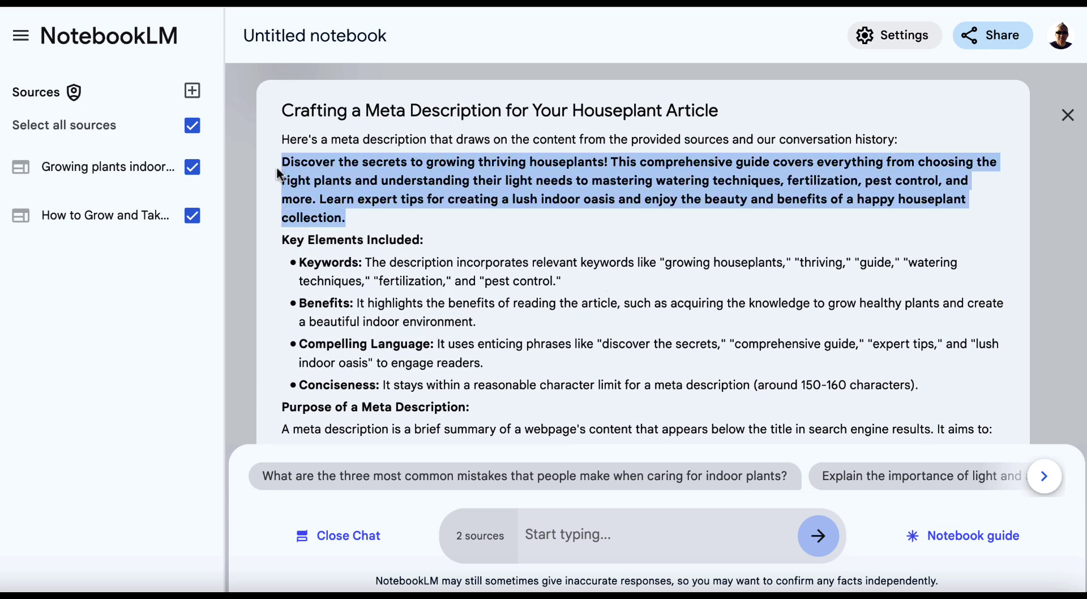
click(562, 533)
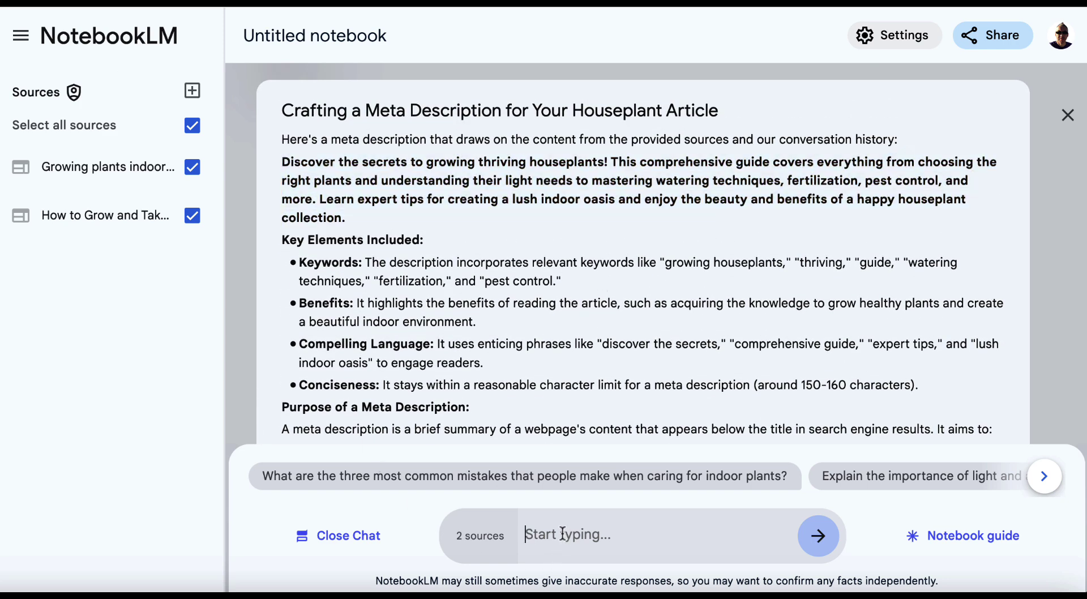
key(ctrl+v)
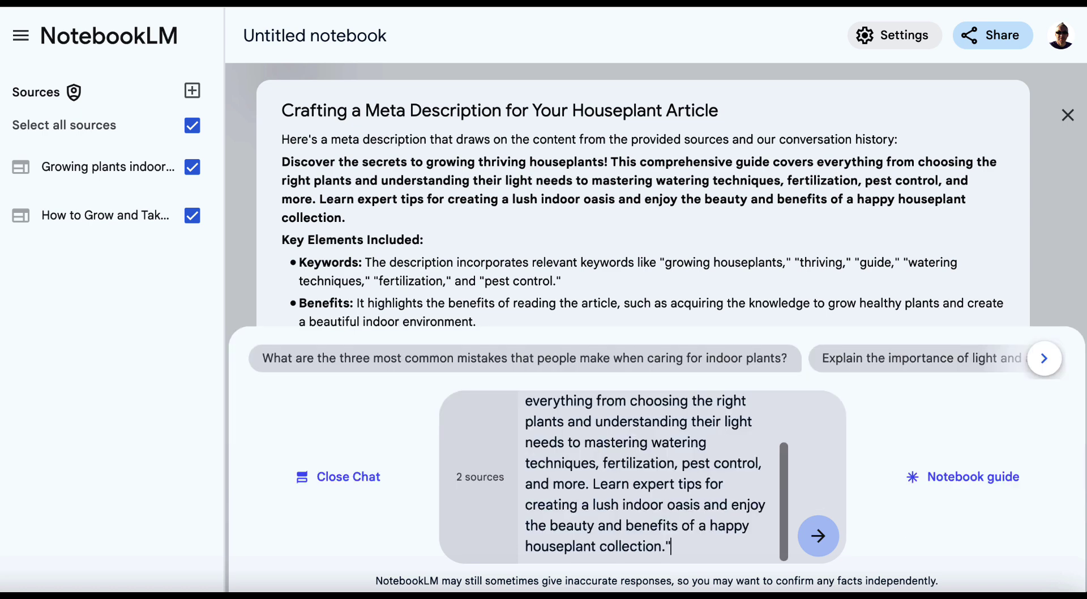
text(Make this 125 characters)
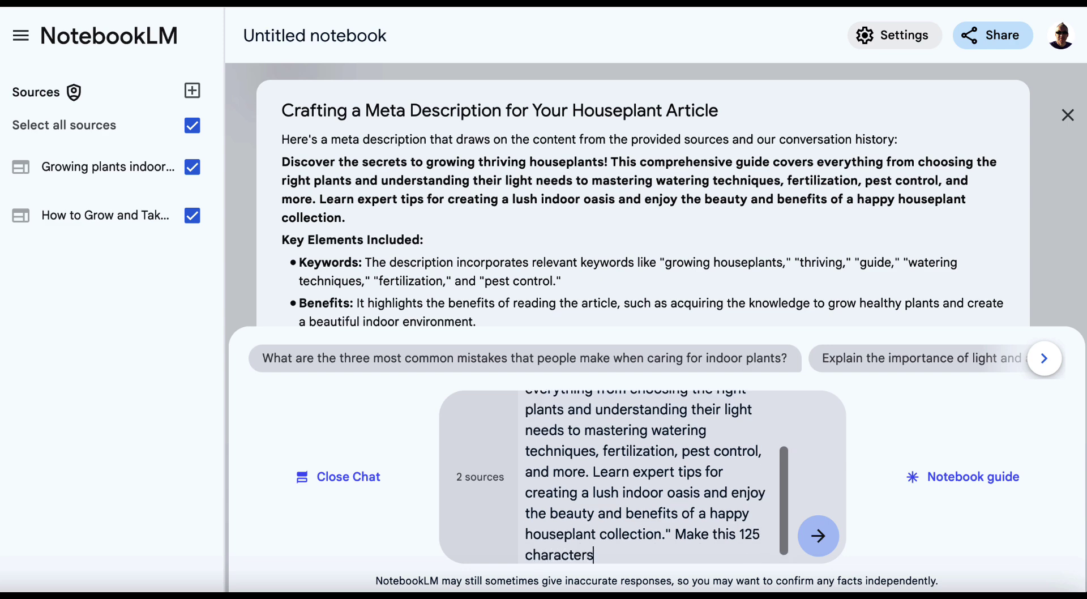
key(Return)
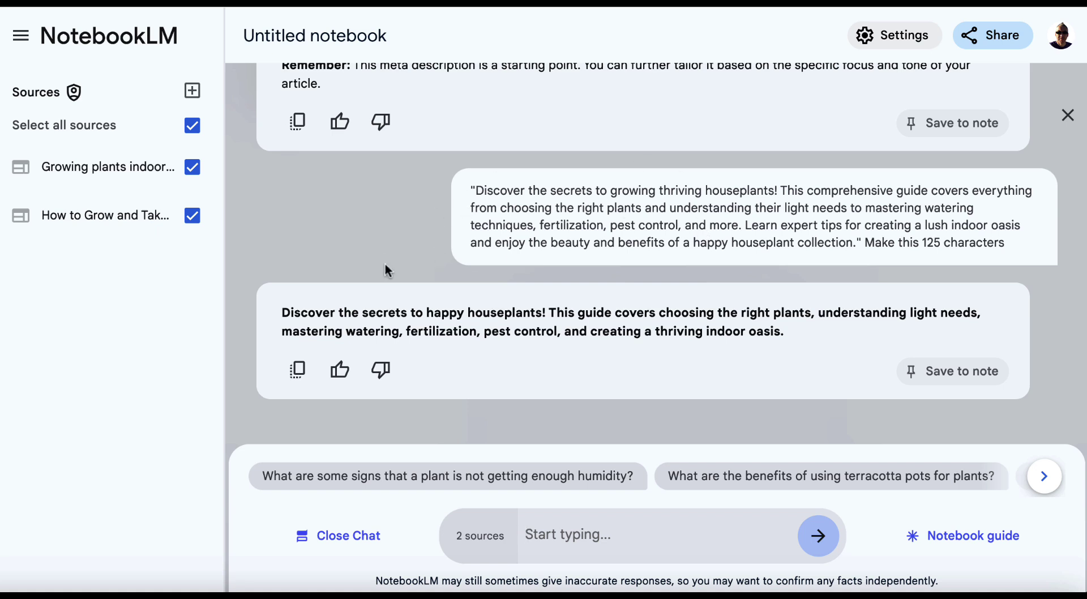
Step: Copy the shortened meta description into the Google Docs document below the title and prefix it with "{meta}"
click(297, 371)
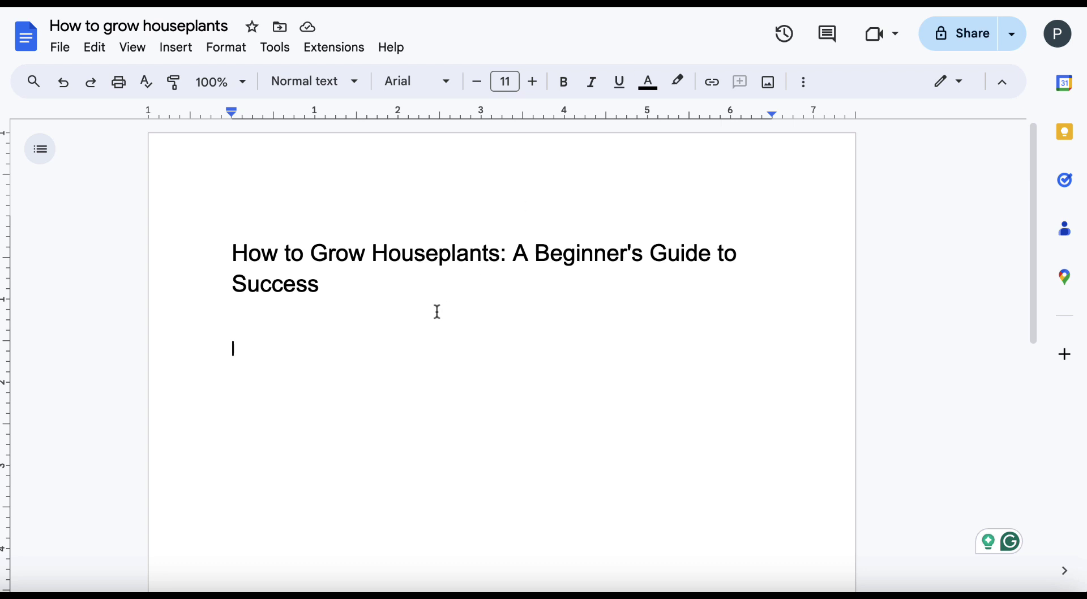
key(ctrl+v)
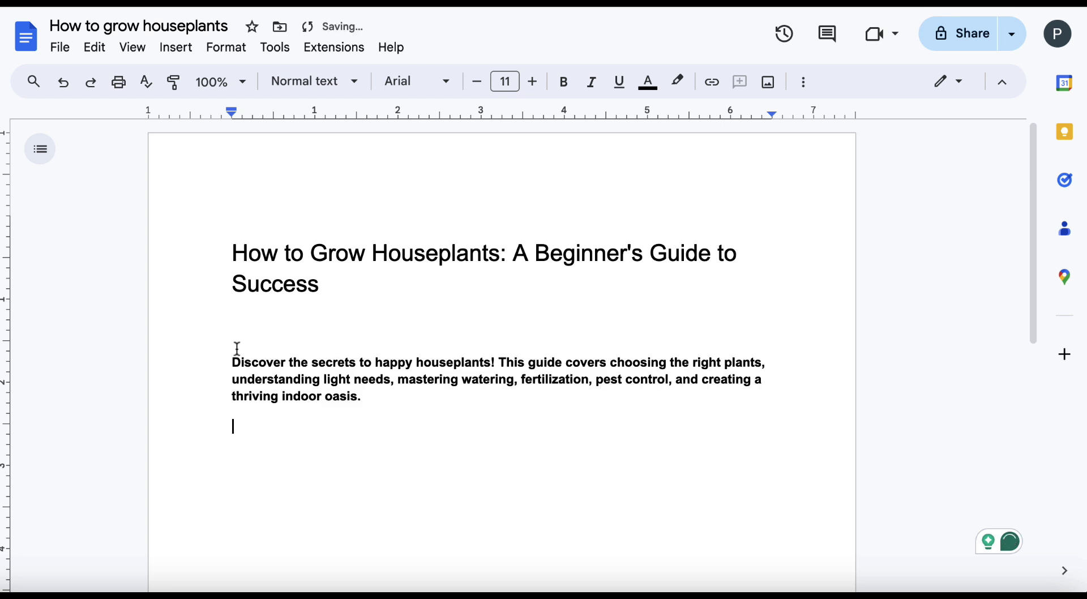
click(236, 349)
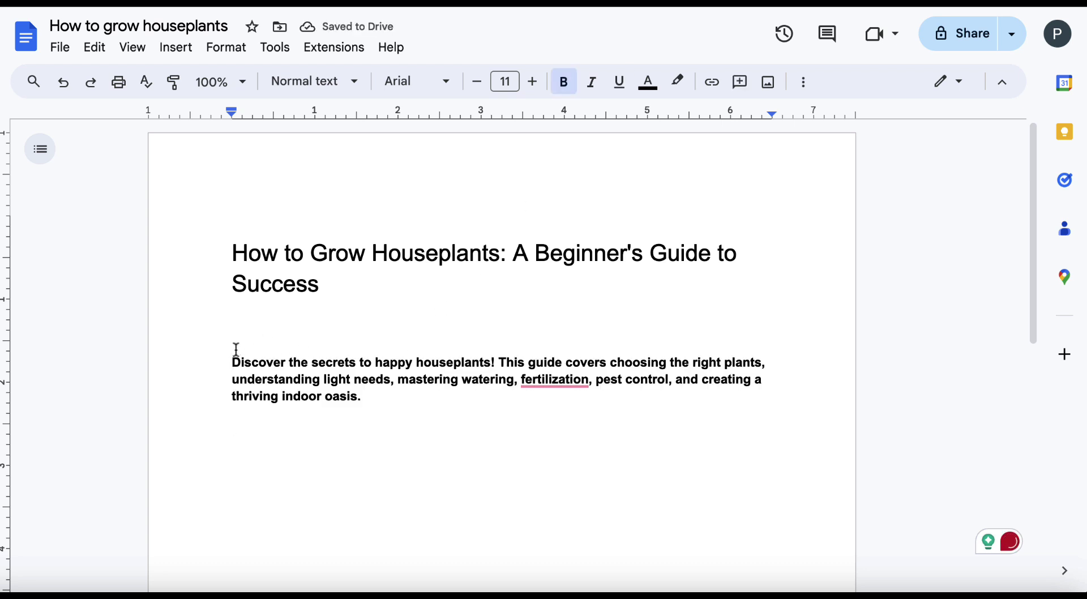
text({meta})
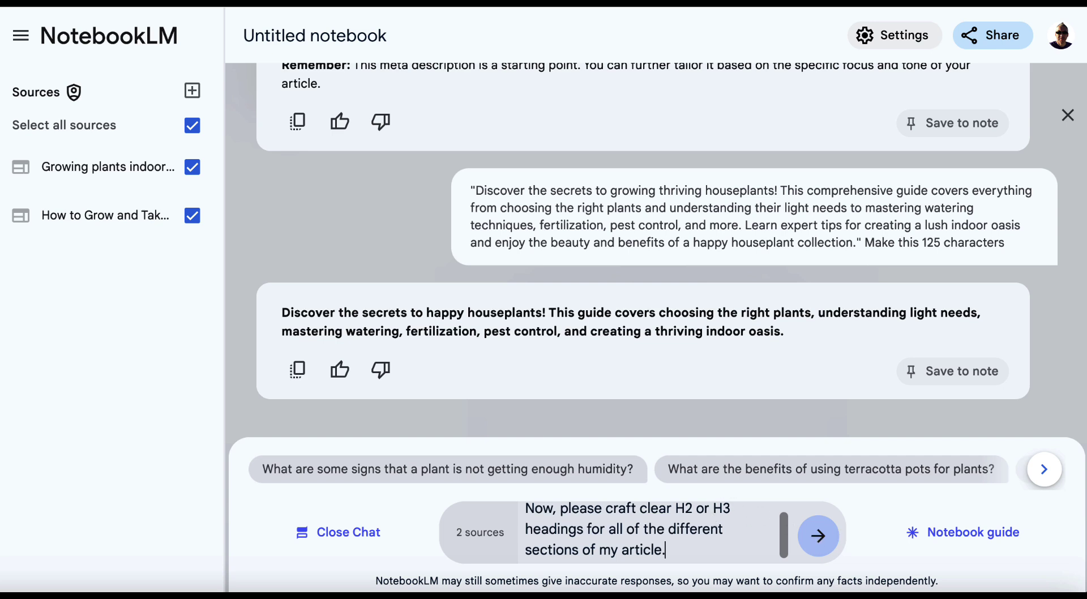
Step: In NotebookLM, submit the prompt "Now, please craft clear H2 and H3 headings for all of the different sections of my article."
key(BackSpace)
key(BackSpace)
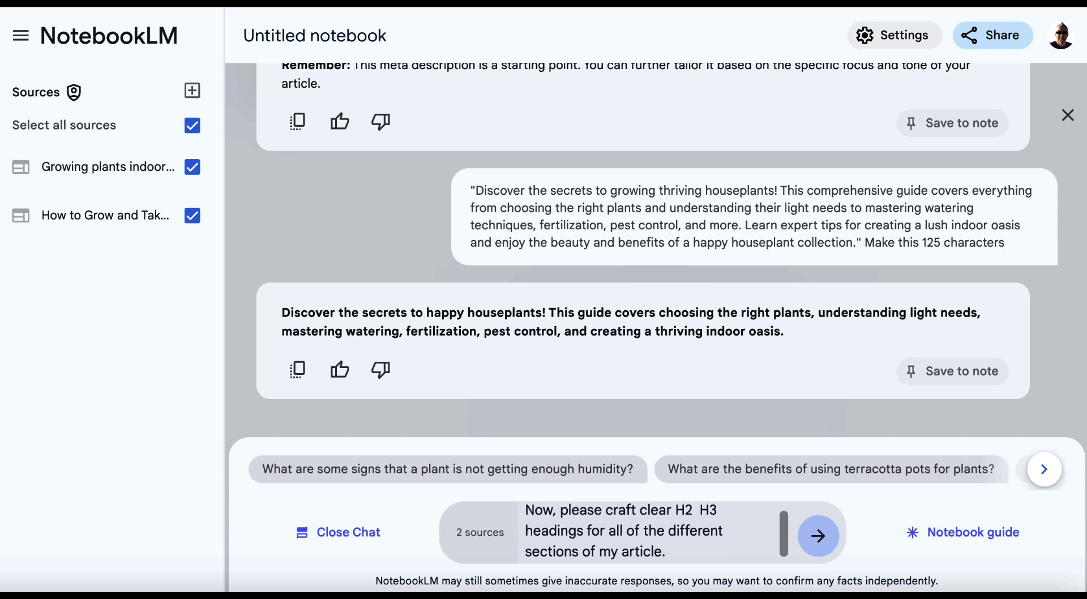
text(and)
key(Return)
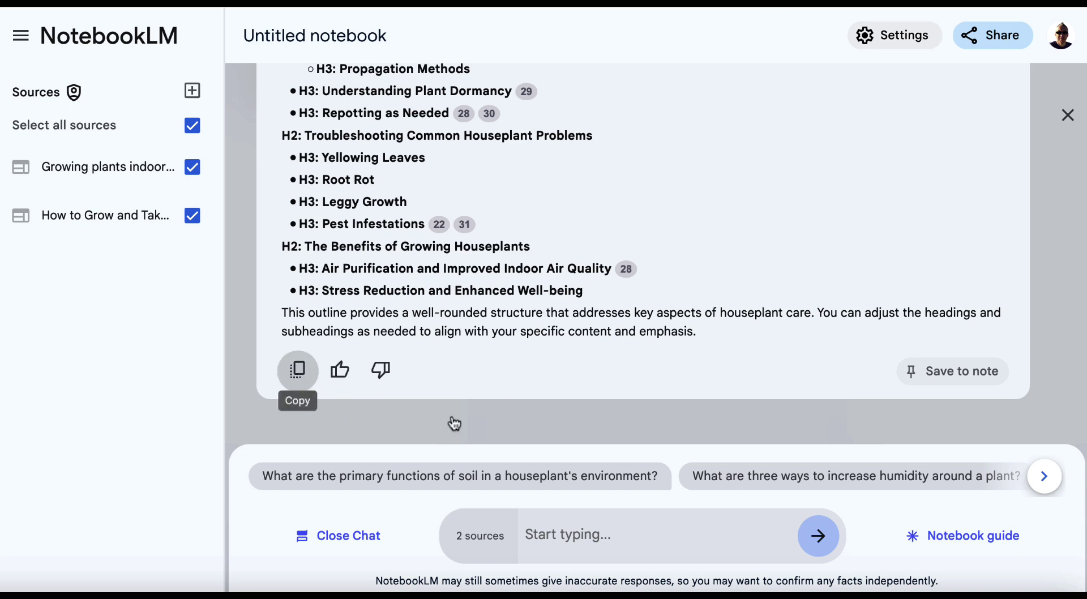
Step: Copy the headings outline into the Google Docs document below the meta description and delete the outline's closing paragraph
click(297, 369)
key(ctrl+Tab)
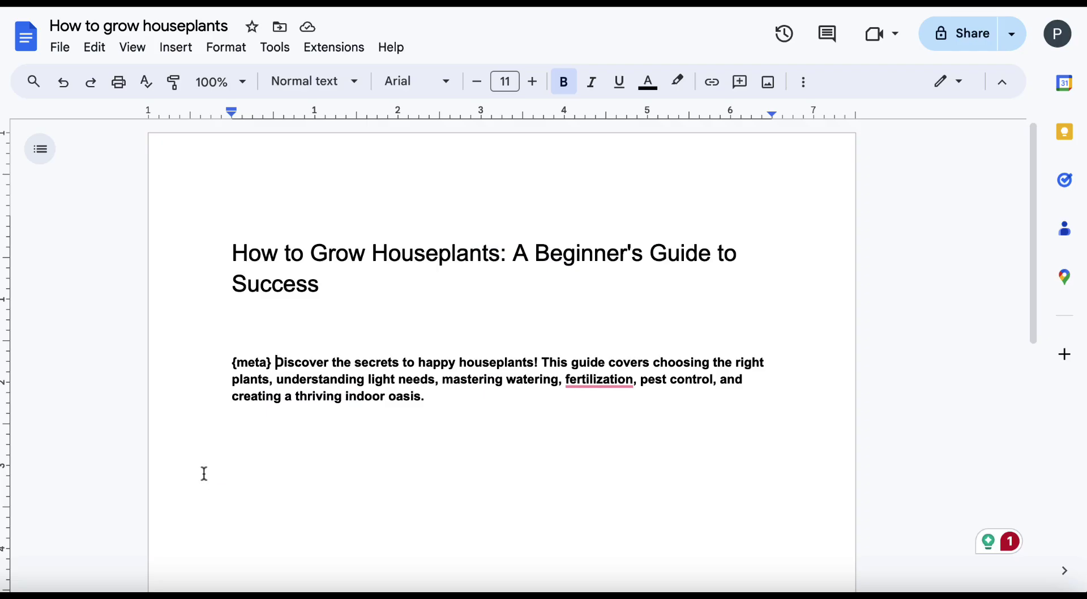
click(428, 399)
key(Return)
key(ctrl+v)
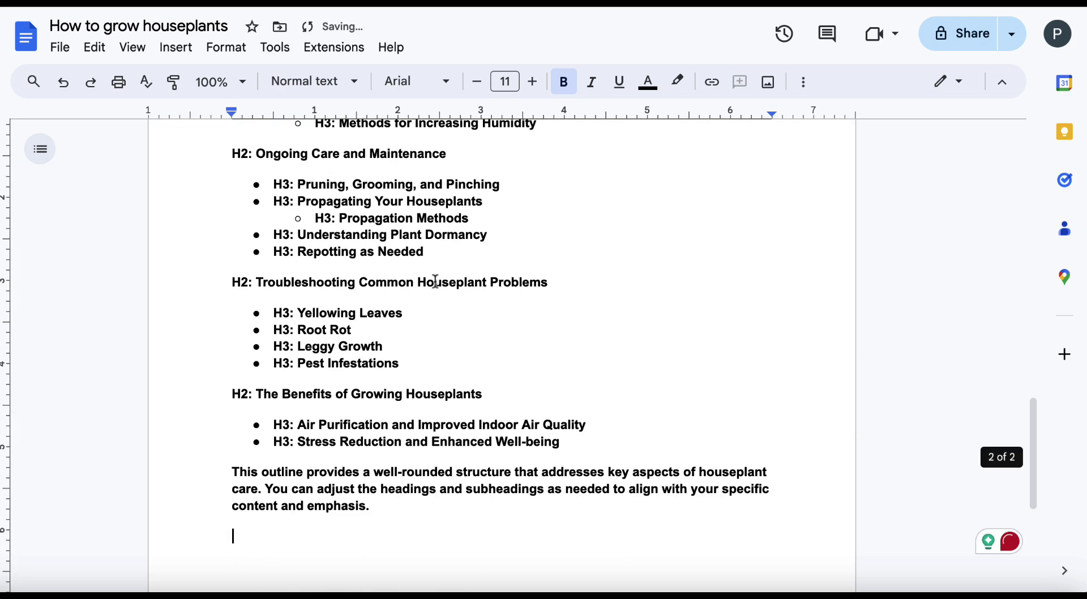
key(ctrl+shift+Up)
key(BackSpace)
Step: Review the pasted outline's H2 and H3 headings from beginning to end
scroll(492, 272, up, 3)
scroll(493, 273, up, 7)
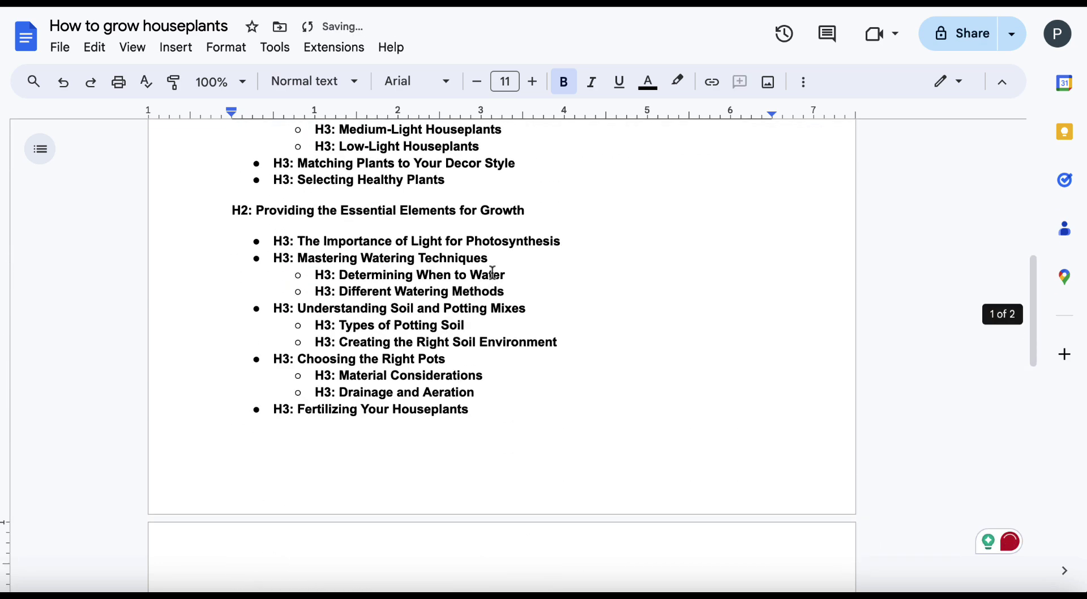
scroll(257, 274, up, 3)
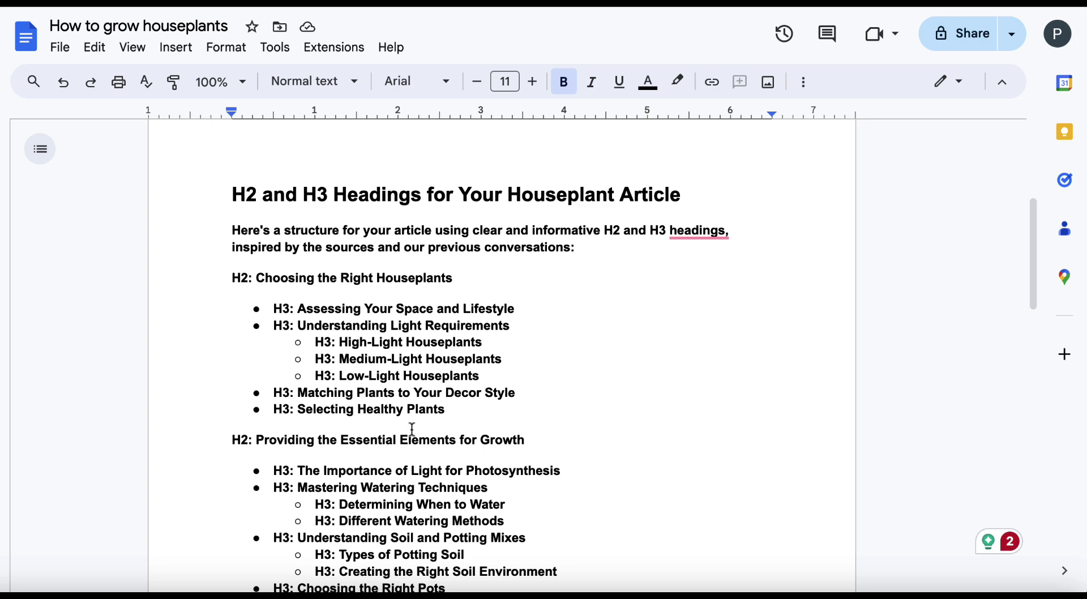
scroll(374, 443, down, 2)
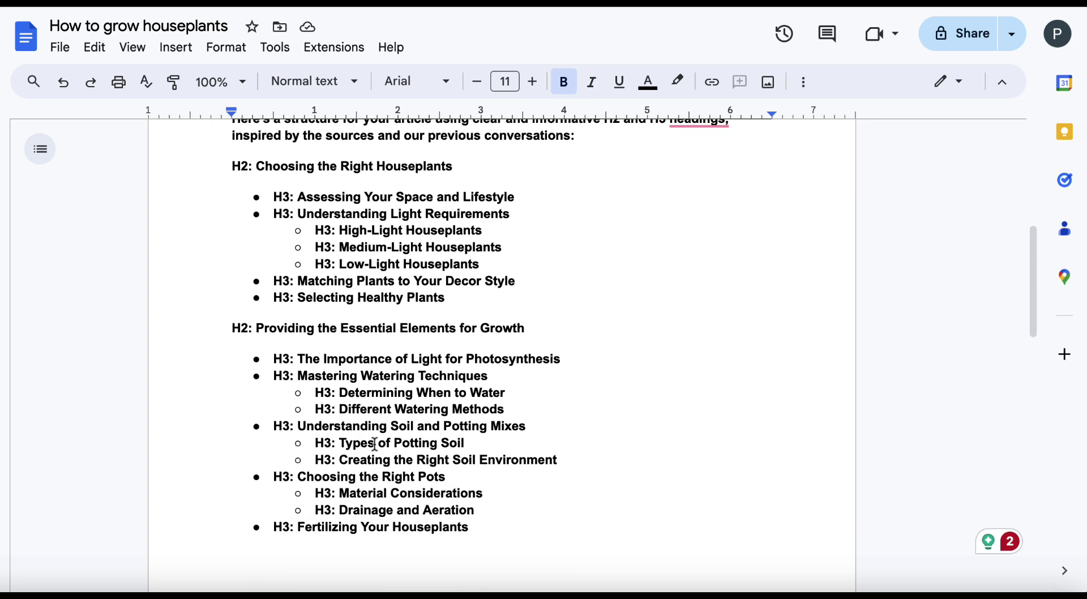
scroll(374, 444, down, 9)
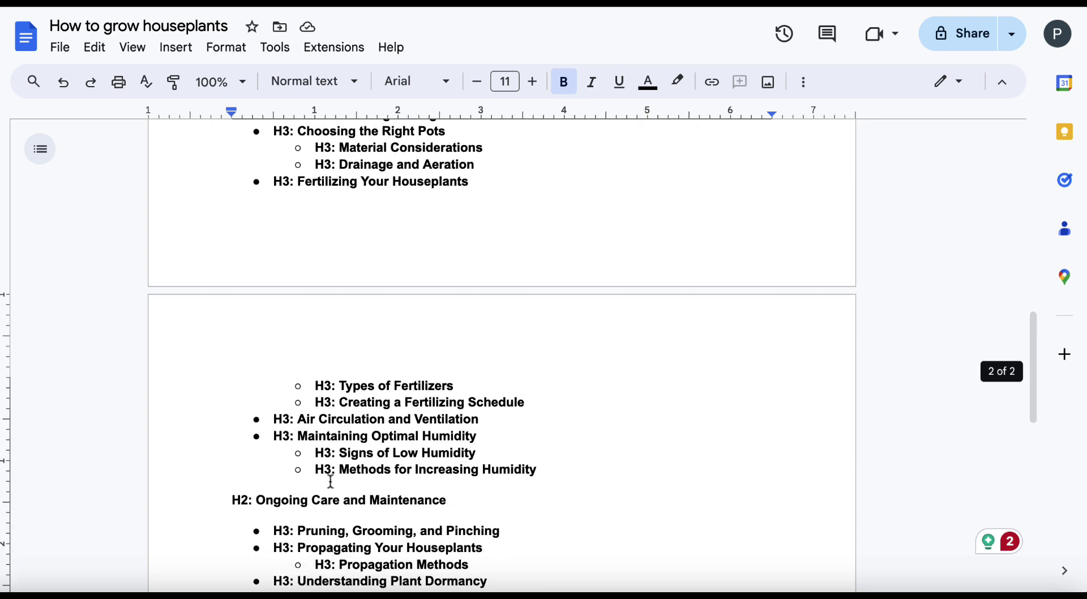
scroll(330, 481, down, 4)
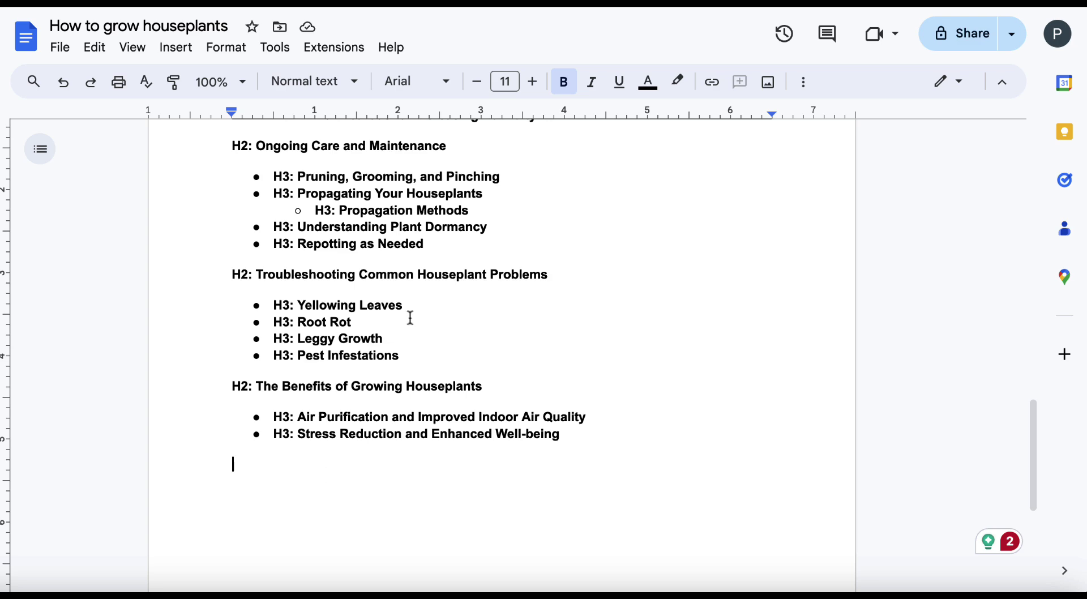
scroll(501, 355, up, 15)
scroll(501, 355, down, 2)
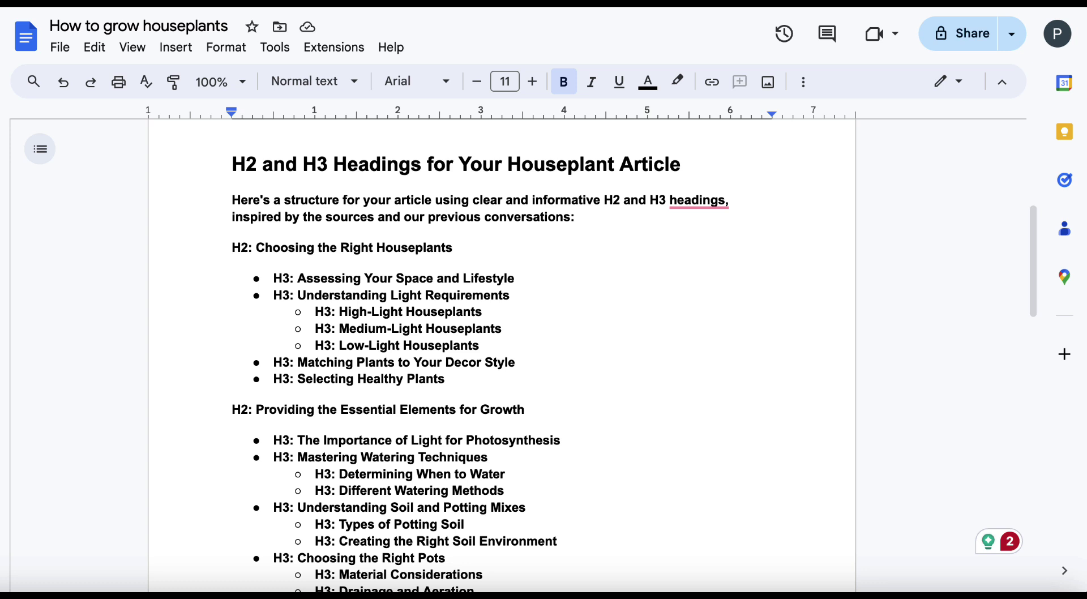
Step: Copy the headings "H2: Choosing the Right Houseplants" and "H3: Assessing Your Space and Lifestyle" from the document into the NotebookLM chat prompt
click(454, 247)
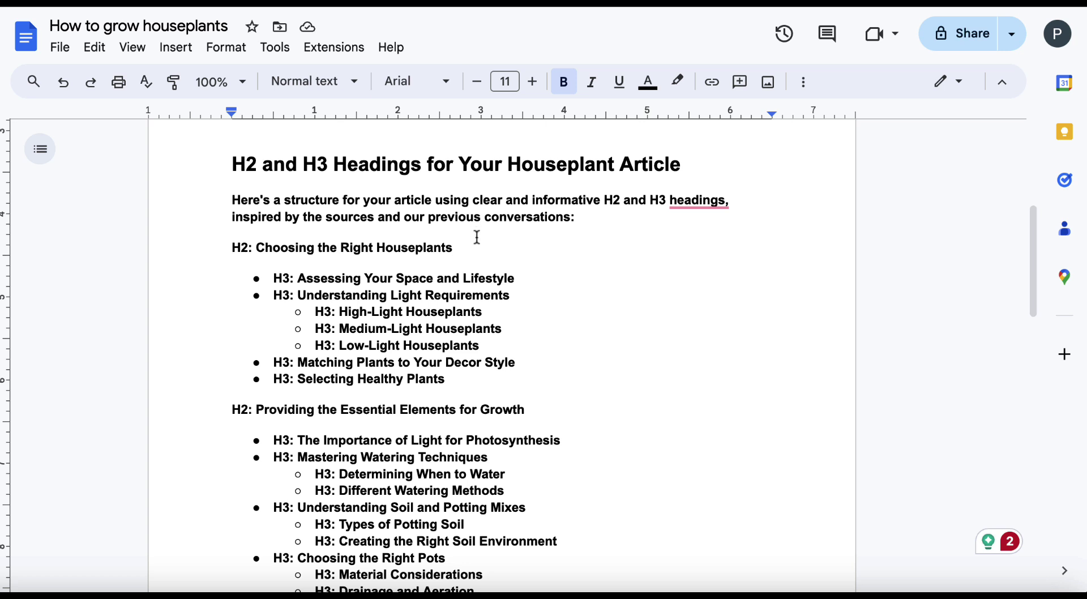
drag(515, 278, 232, 246)
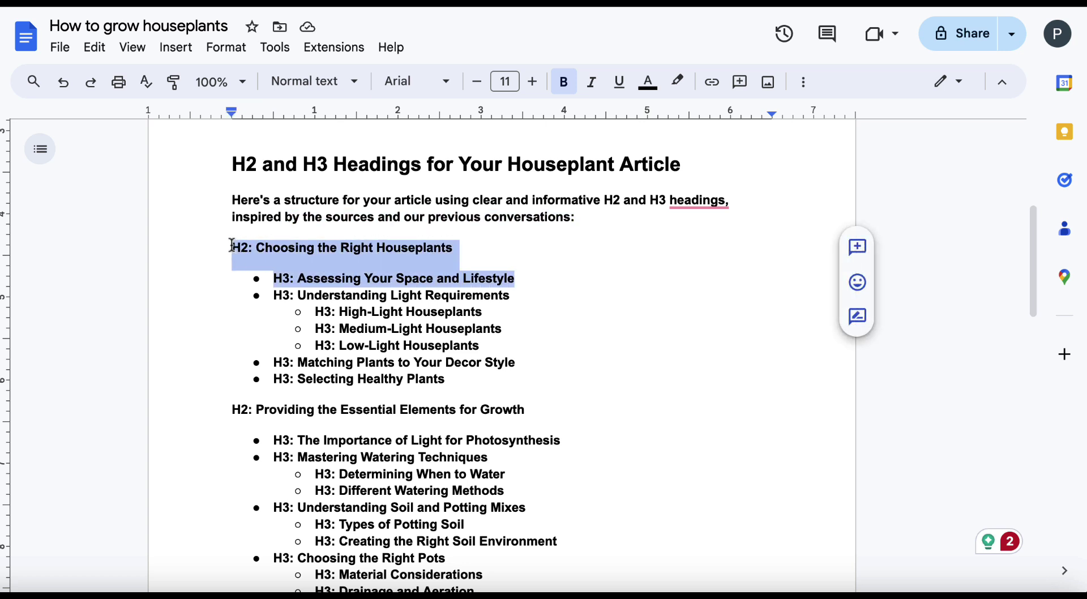
key(ctrl+c)
key(alt+Tab)
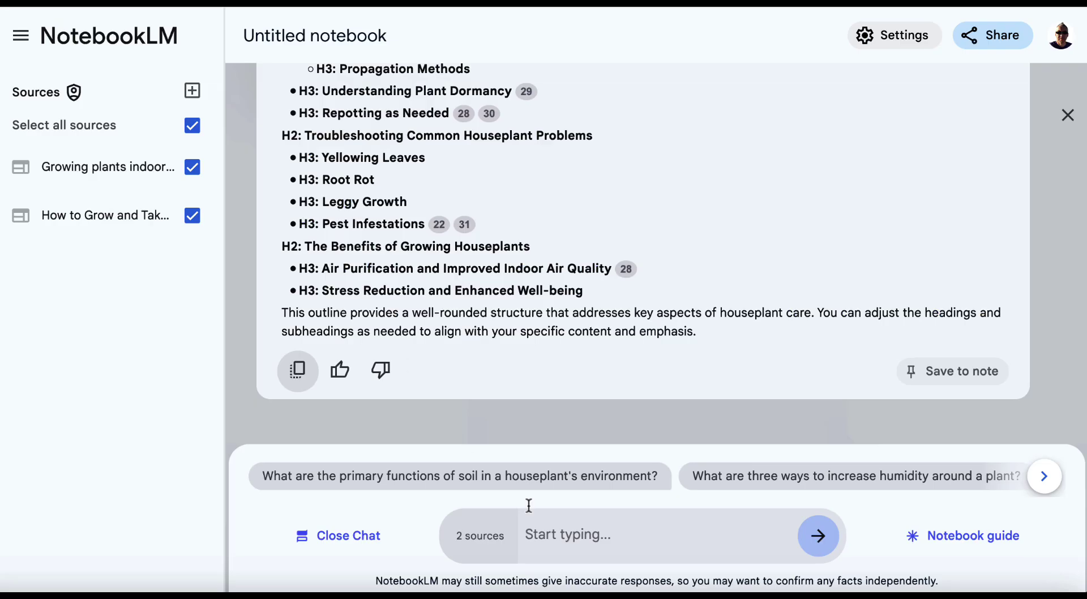
click(550, 525)
key(ctrl+v)
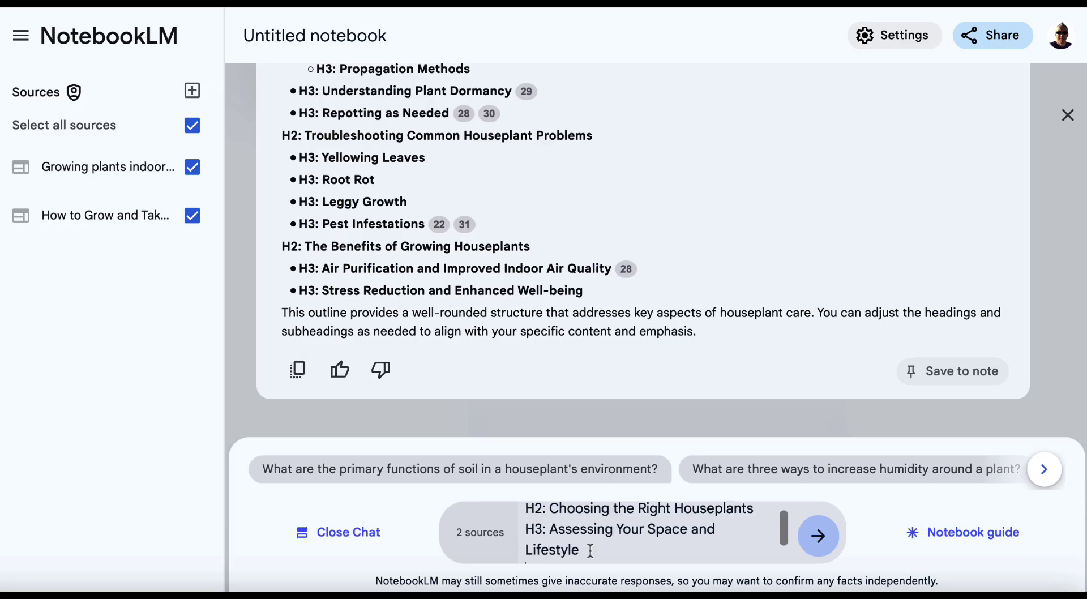
Step: Below the pasted headings, add "Please write these sections. use the active voice, second person and grade 8 readability." and submit the prompt
key(shift+Return)
key(shift+Return)
text(Please wr)
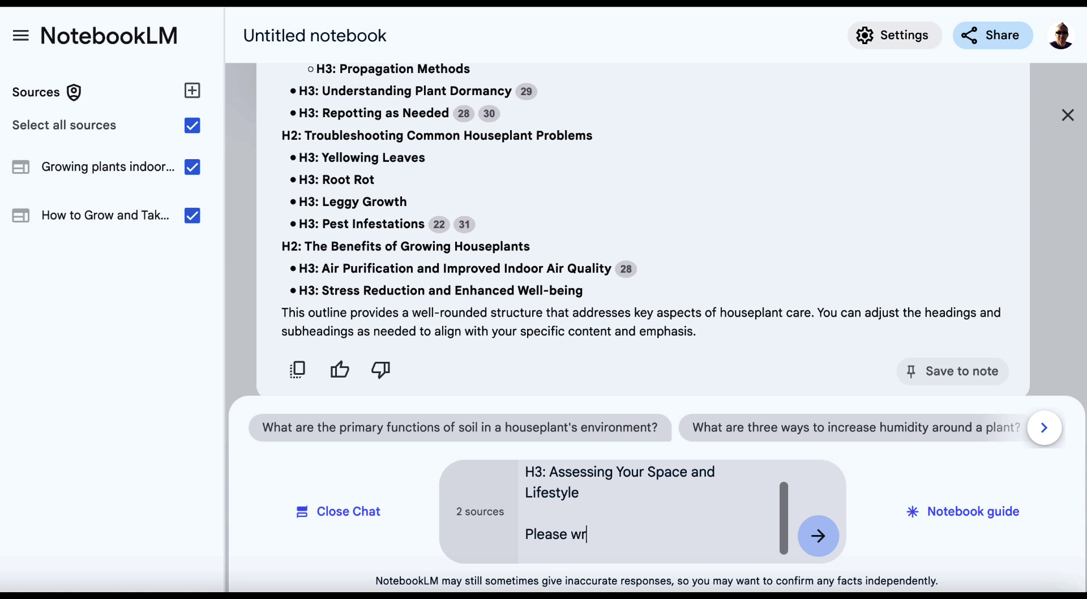
text(ite these sections.)
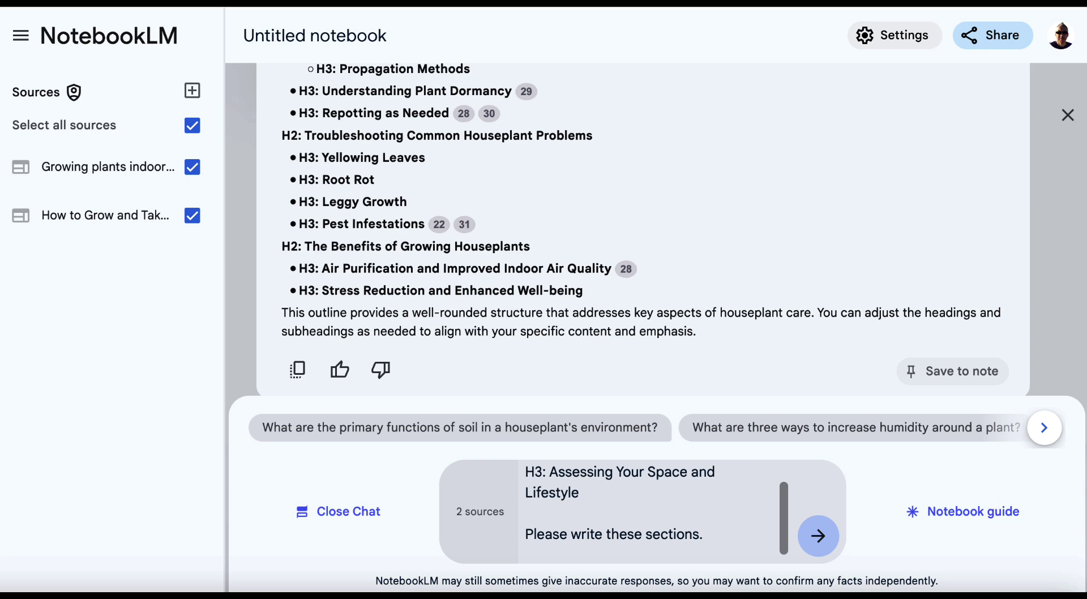
text(use the active )
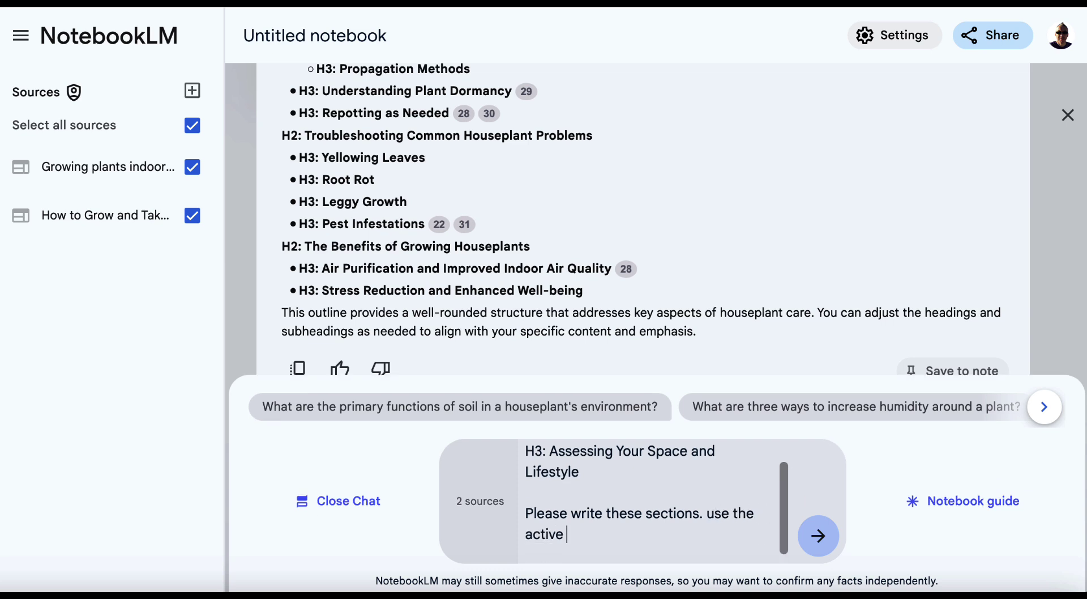
text(voice, second p)
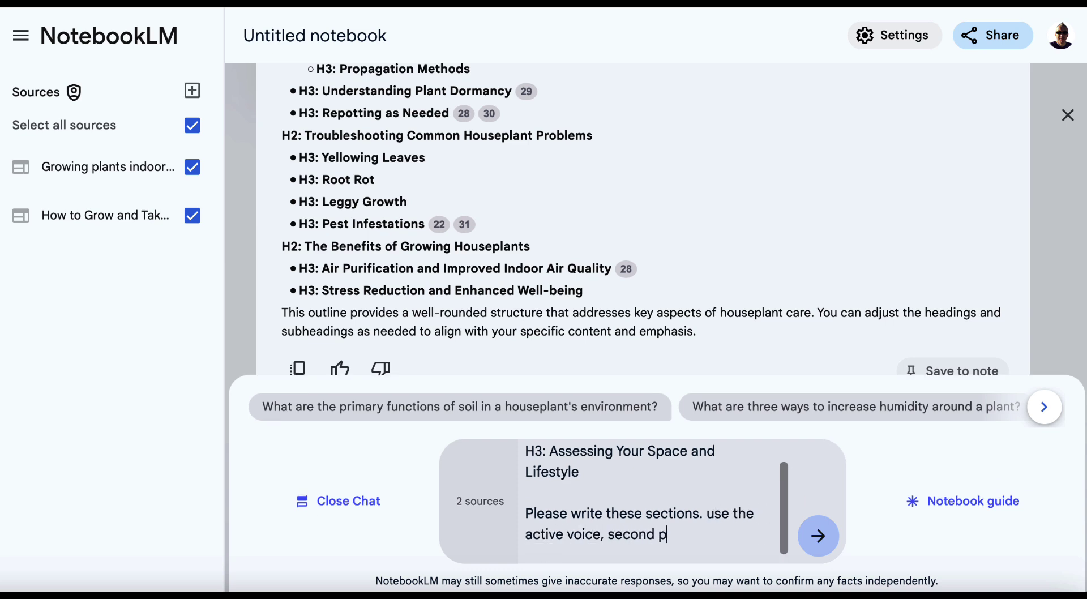
text(erson and gra)
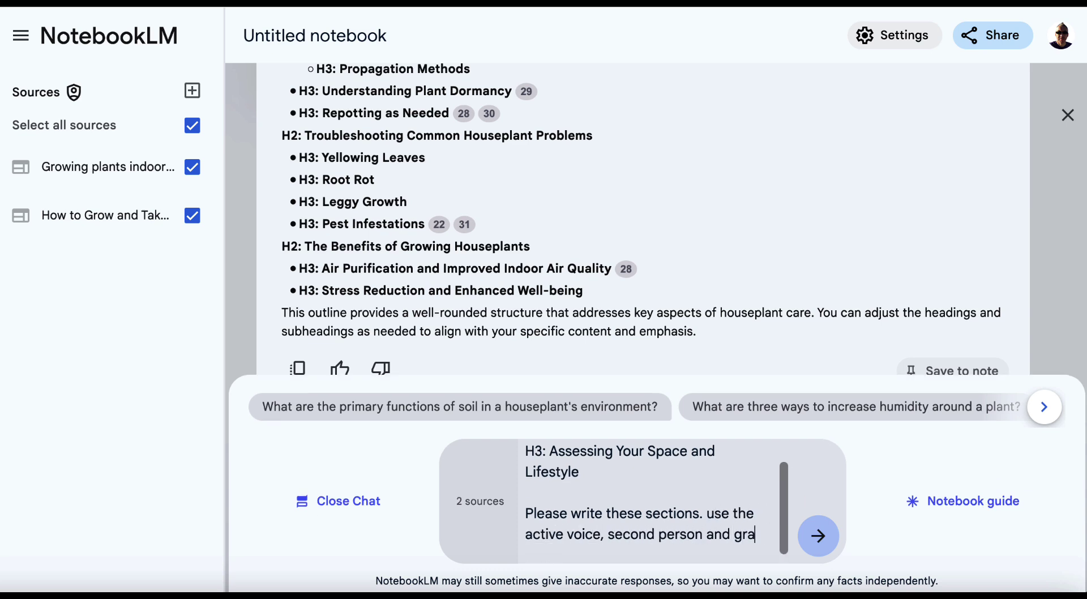
text(de 8 read)
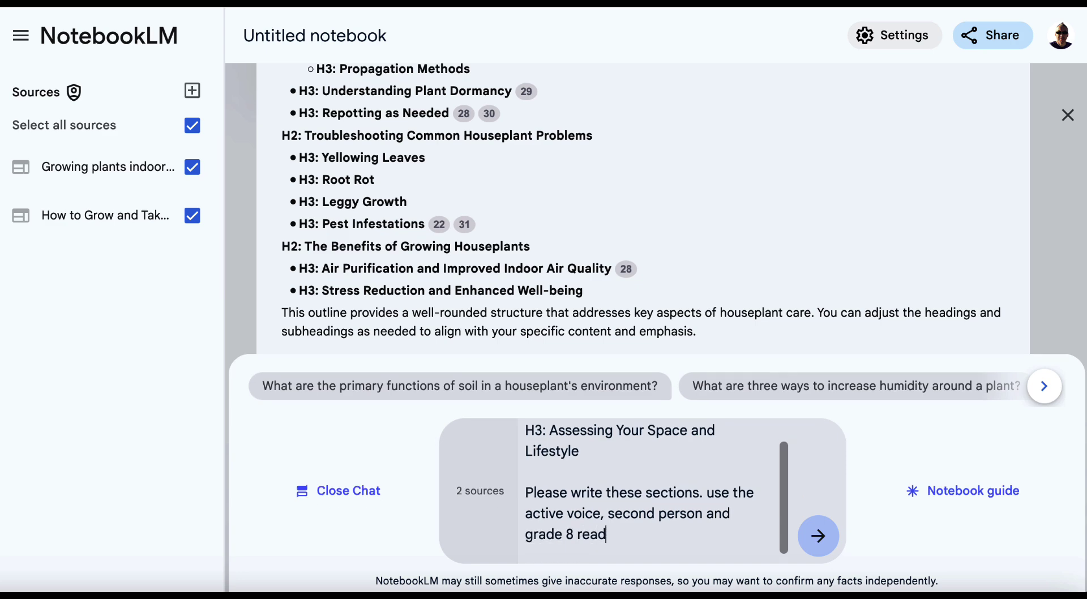
text(ability.)
click(819, 539)
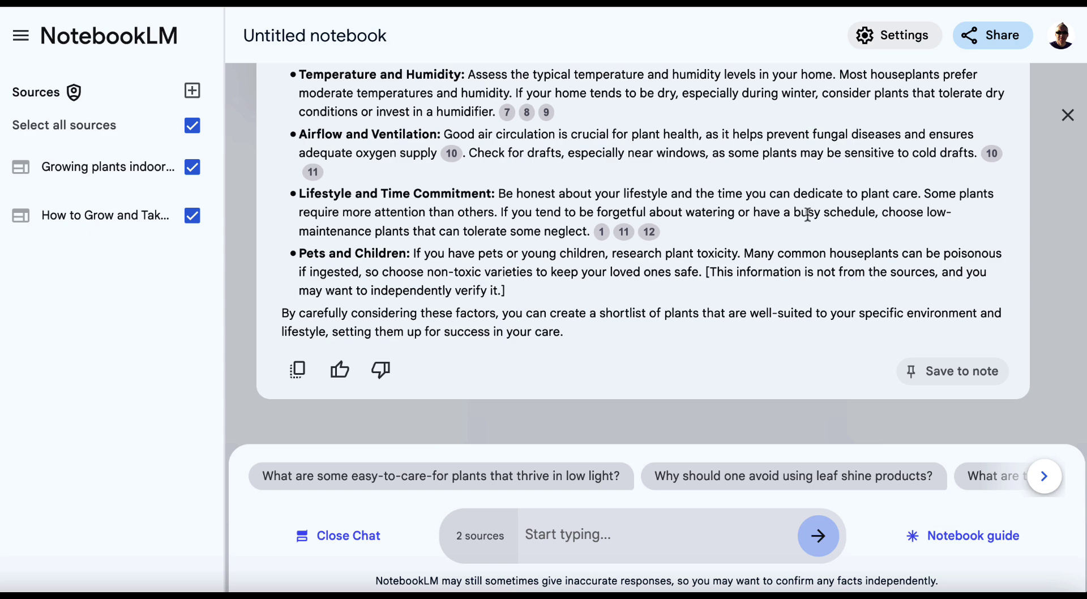
Step: Copy the answer's introductory paragraph into the Google Docs document below the H2 heading "Choosing the Right Houseplants"
scroll(807, 215, up, 7)
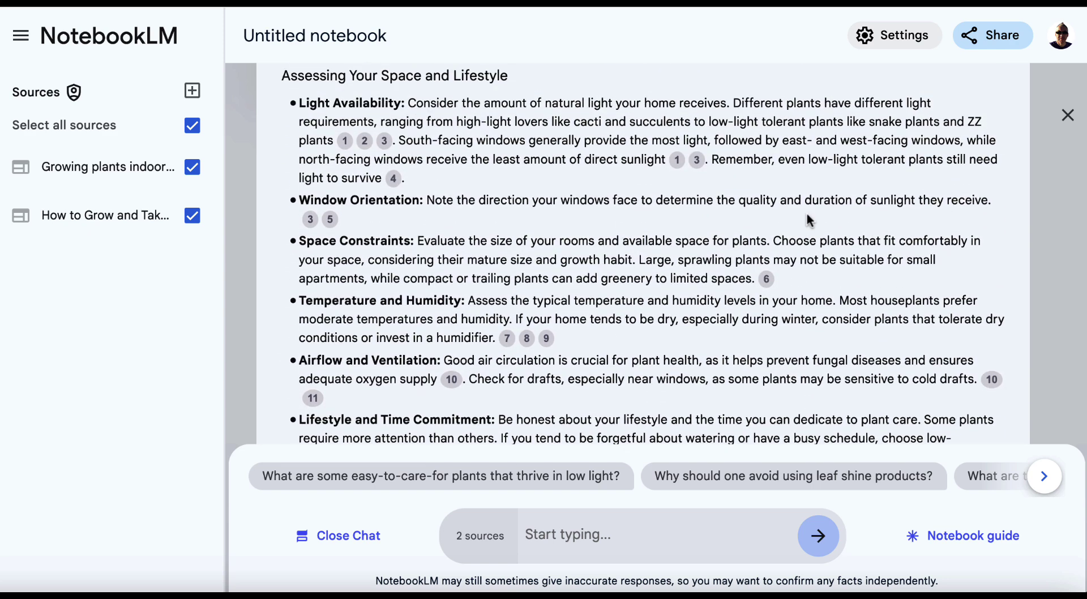
scroll(807, 221, down, 1)
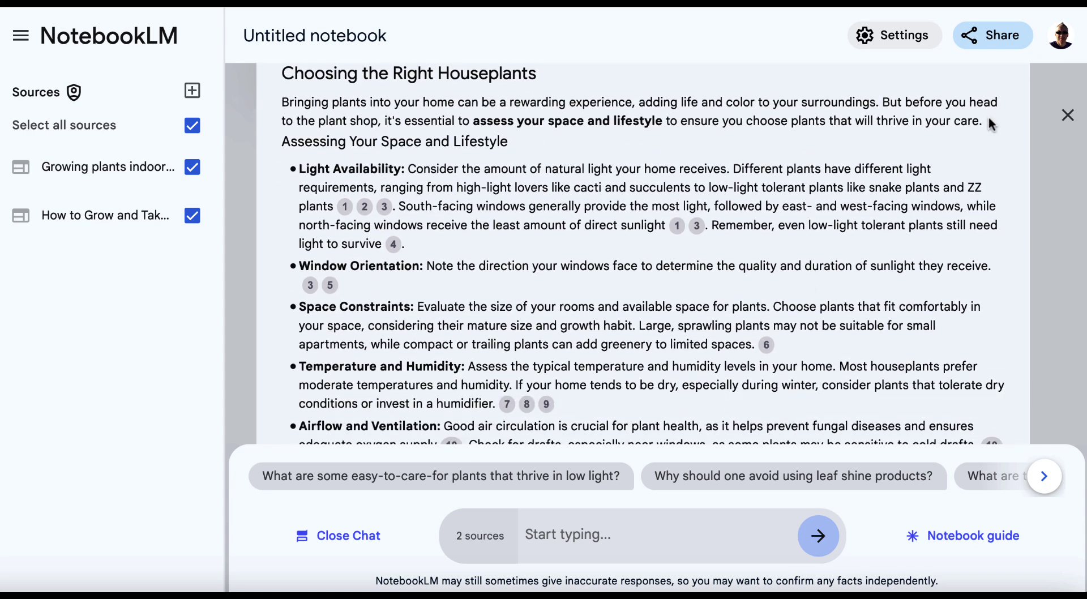
drag(987, 119, 285, 104)
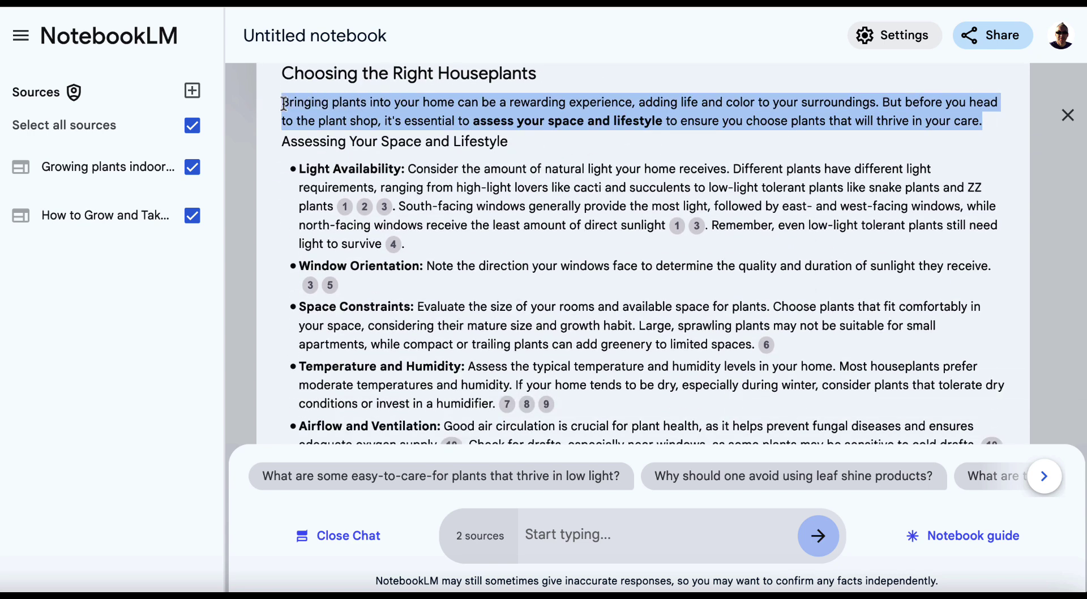
key(alt+Tab)
click(490, 242)
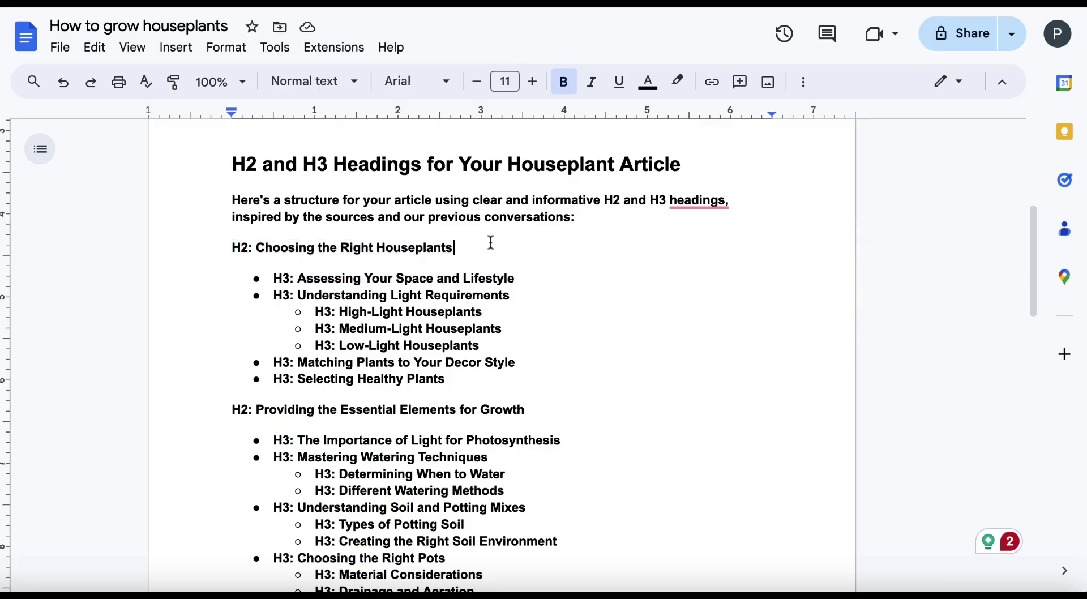
key(Return)
key(Return)
key(ctrl+v)
click(233, 278)
key(BackSpace)
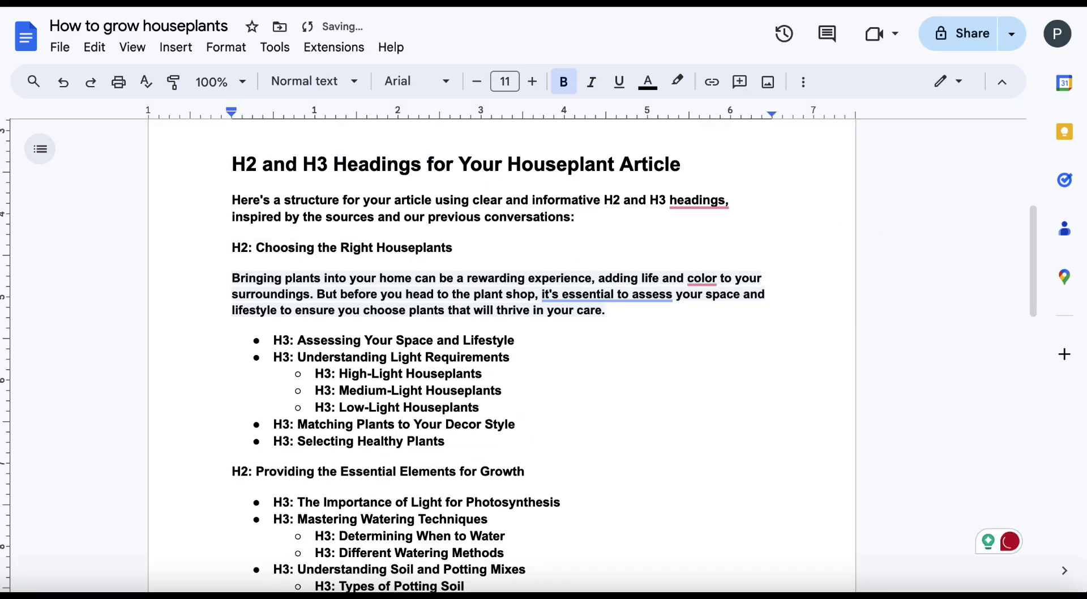
Step: Copy the NotebookLM bullets from Light Availability to Pets and Children into the Google Docs document below the H3 "Assessing Your Space and Lifestyle"
key(alt+Tab)
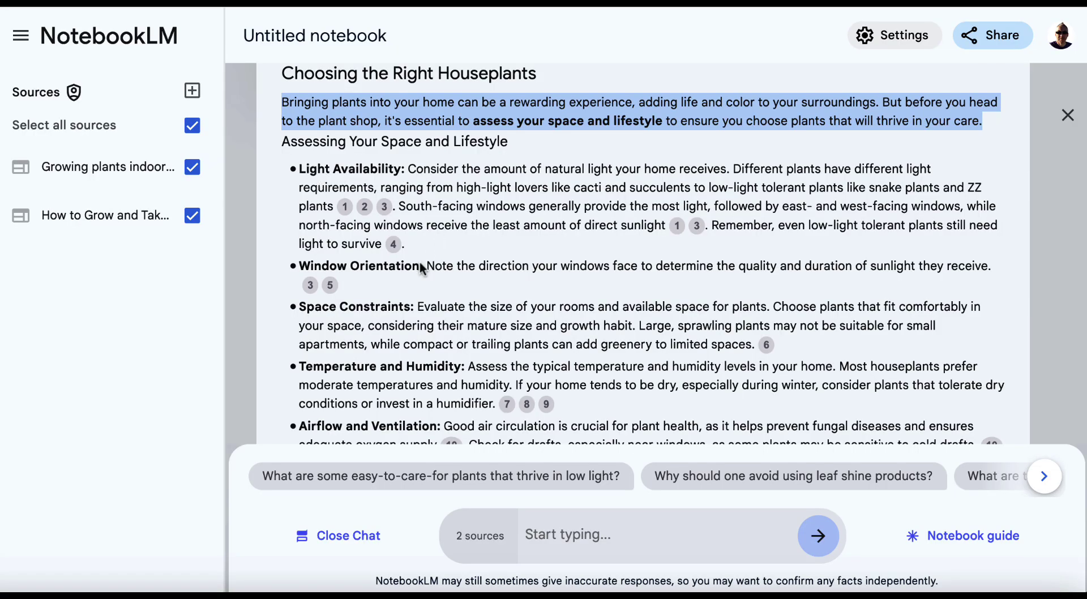
scroll(415, 266, down, 5)
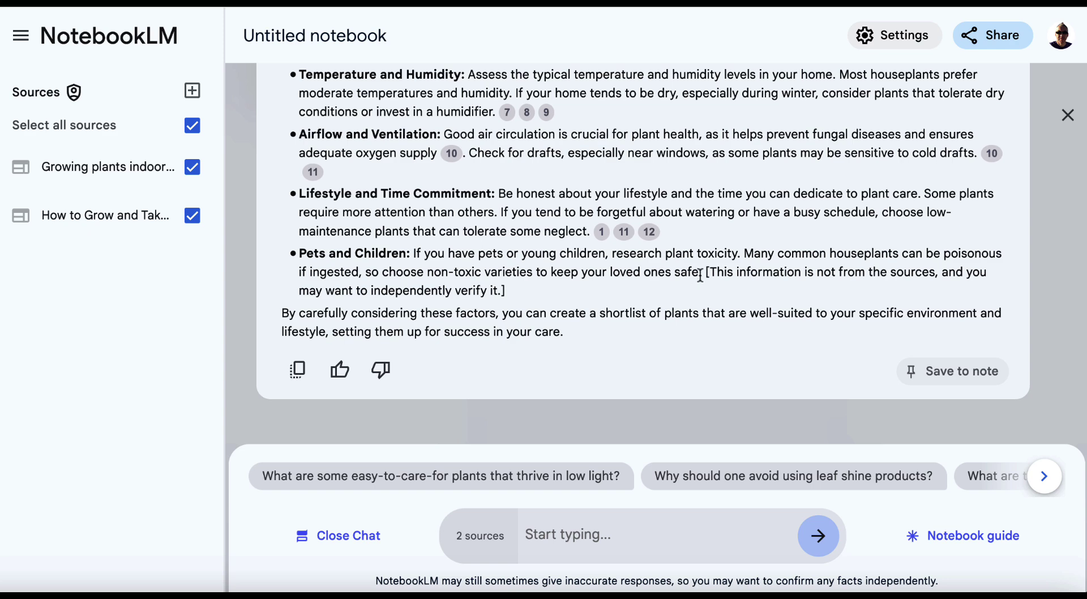
drag(700, 276, 307, 233)
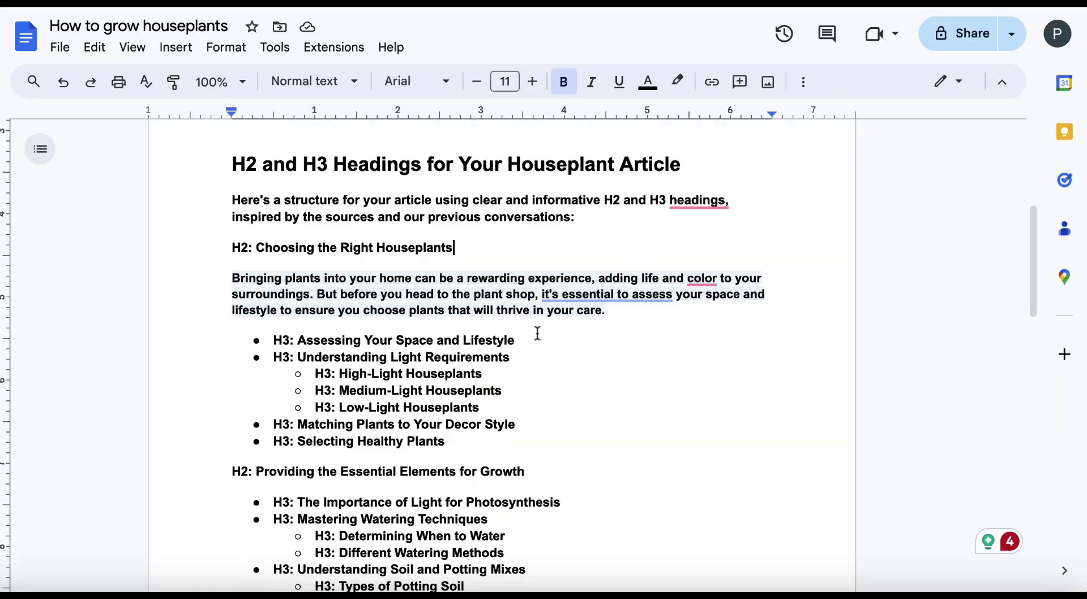
click(537, 333)
click(515, 340)
key(Return)
key(Return)
key(Return)
key(Return)
key(Return)
key(Return)
key(Return)
key(Return)
click(288, 394)
key(ctrl+v)
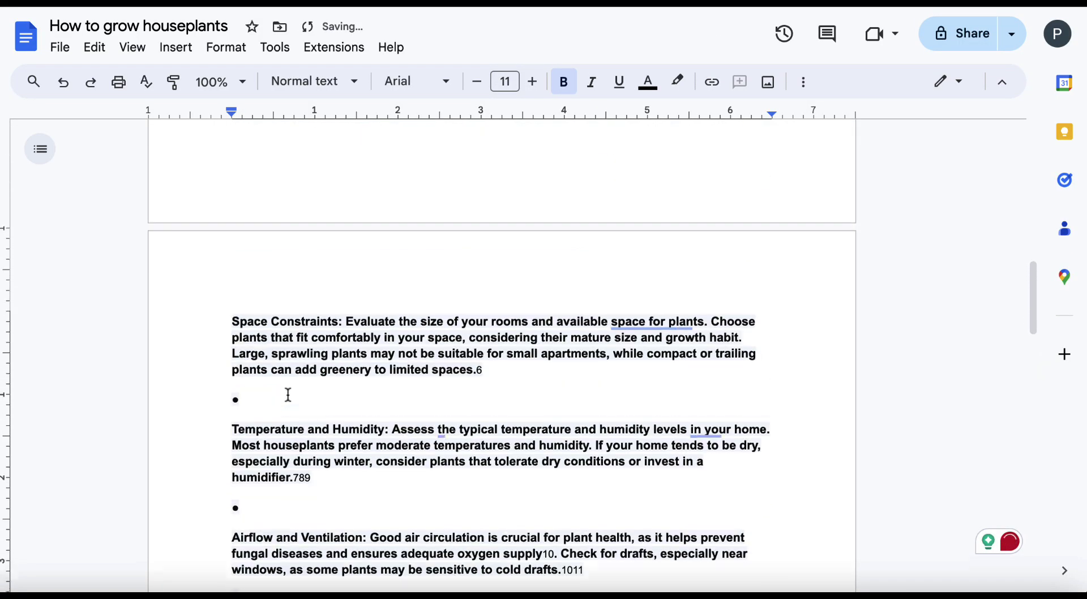
scroll(379, 343, up, 2)
scroll(379, 343, up, 8)
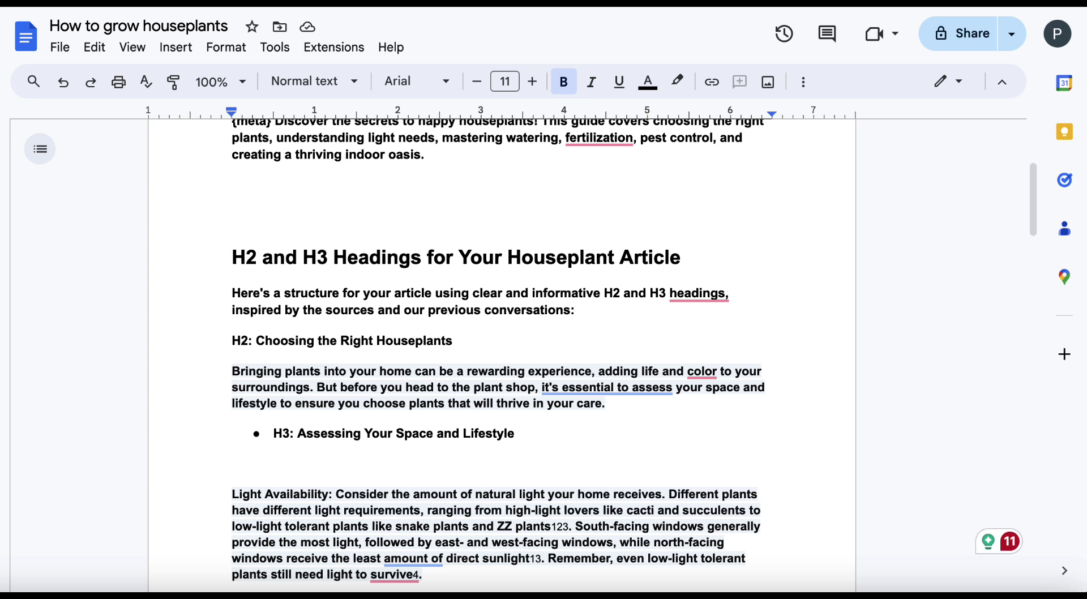
Step: Switch to the Google results for "How to grow houseplants" and examine the AI Overview, top-ranking pages and related questions
click(682, 257)
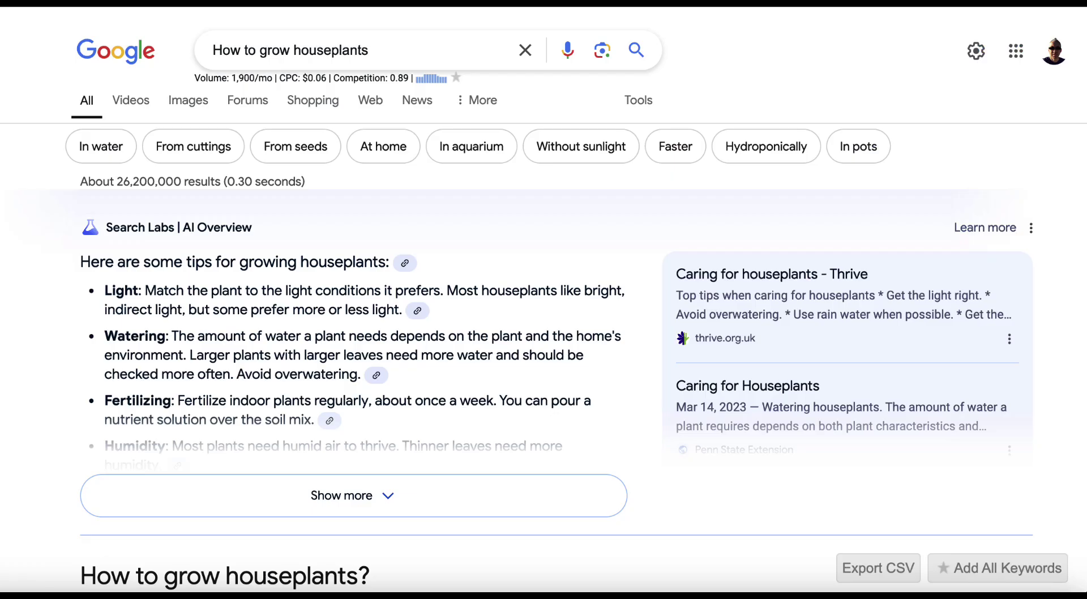
scroll(1001, 269, down, 9)
scroll(1000, 270, down, 4)
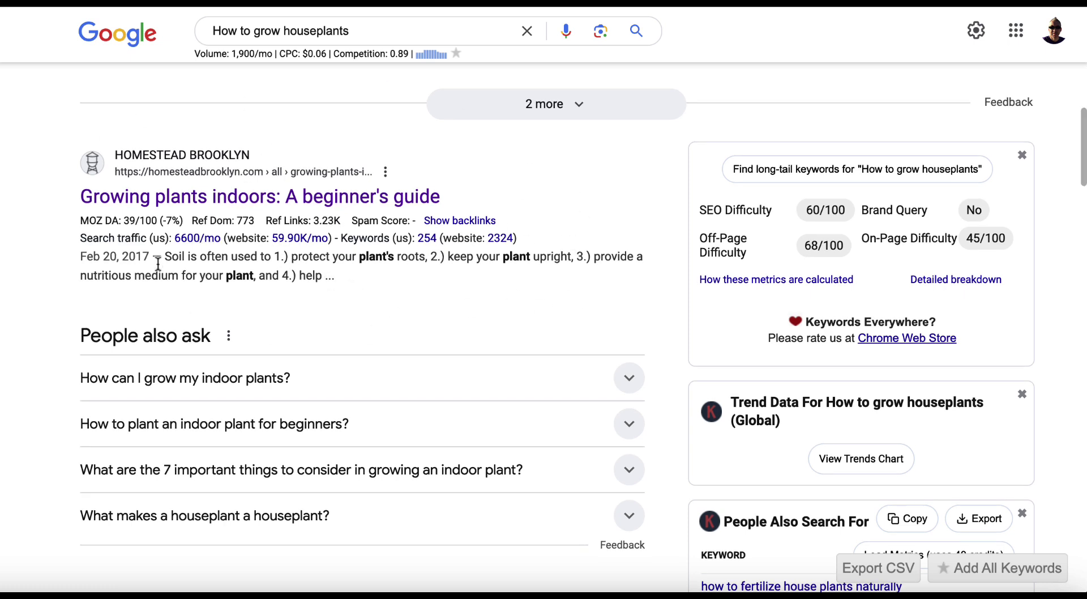
scroll(515, 279, up, 2)
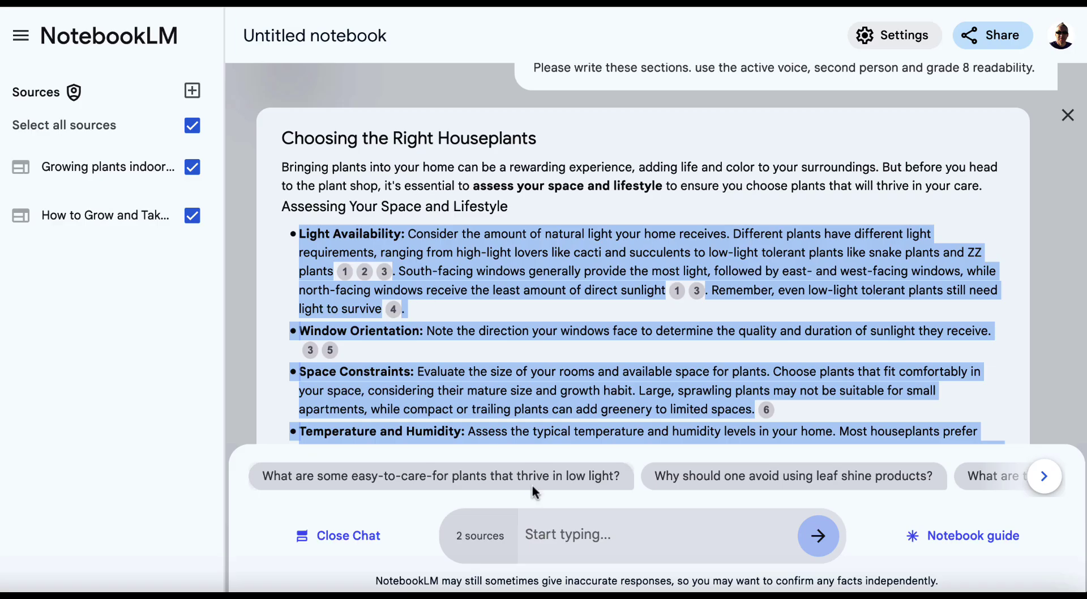
Step: In NotebookLM, submit the prompt "Write a numbered list of the best tips on how to grow houseplants" and read through the answer
click(586, 535)
text(Write a numbered list of the best tips on how to grow houseplants)
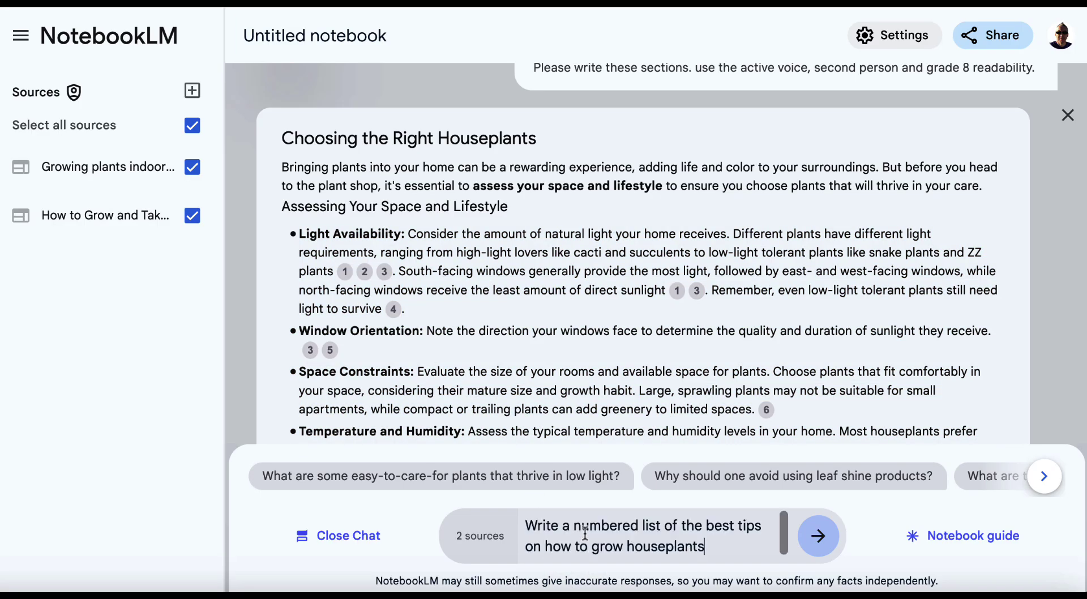
click(817, 537)
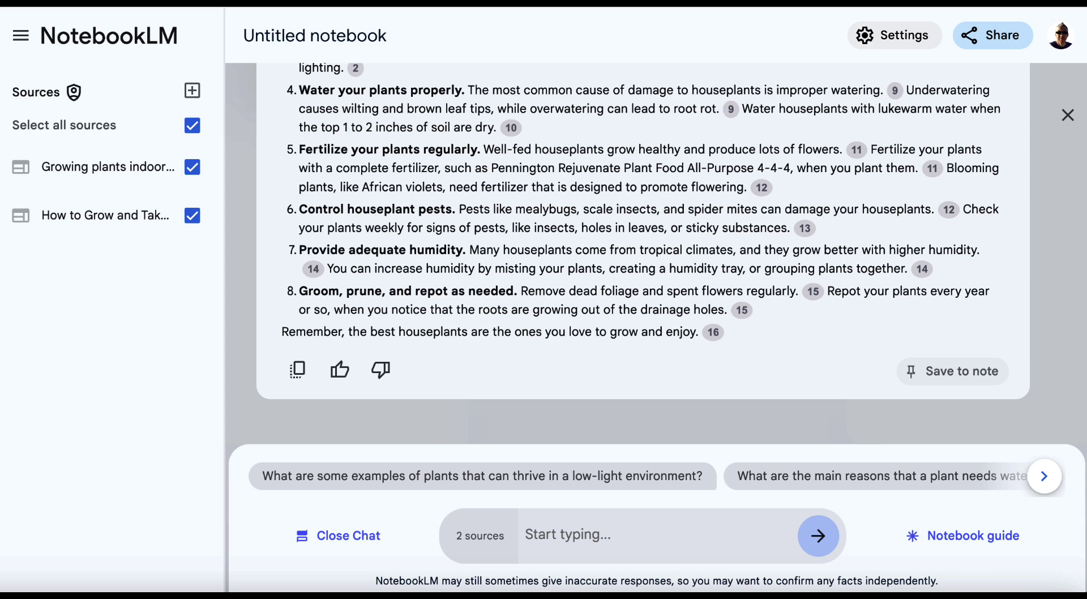
scroll(656, 227, up, 3)
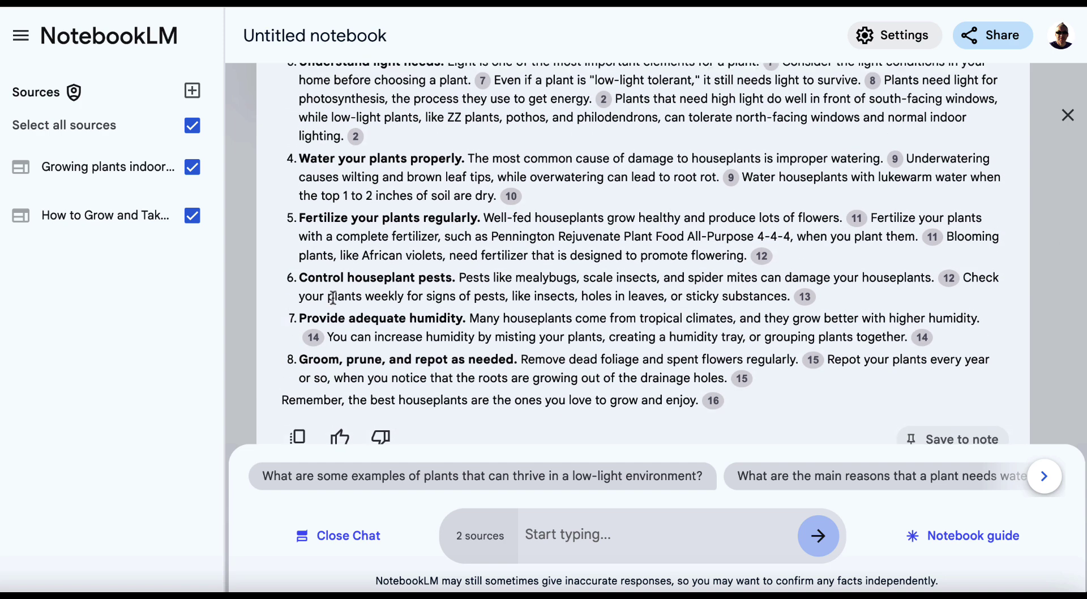
scroll(333, 296, up, 4)
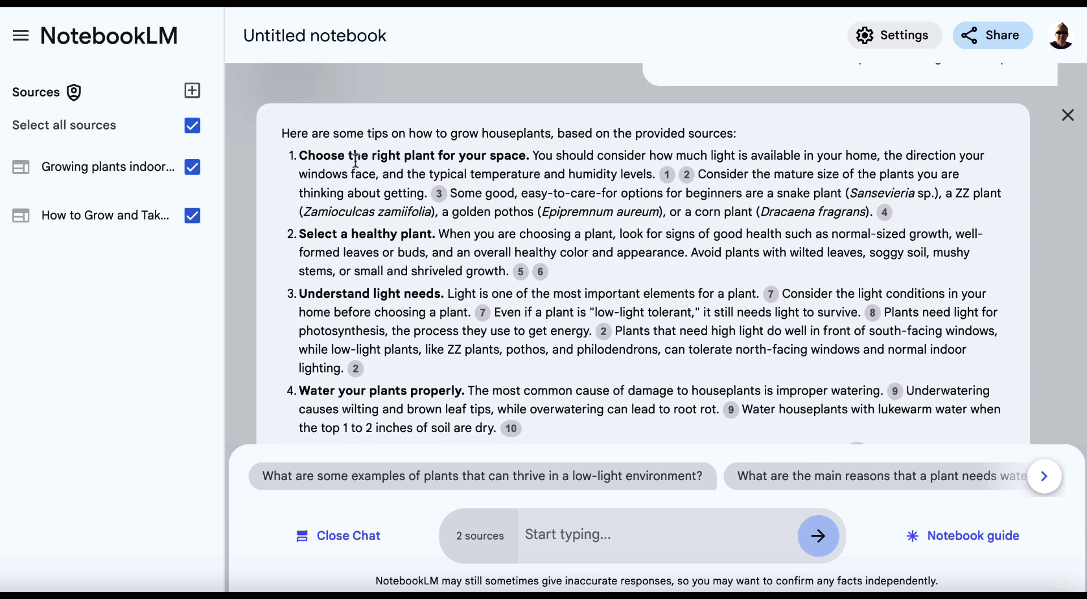